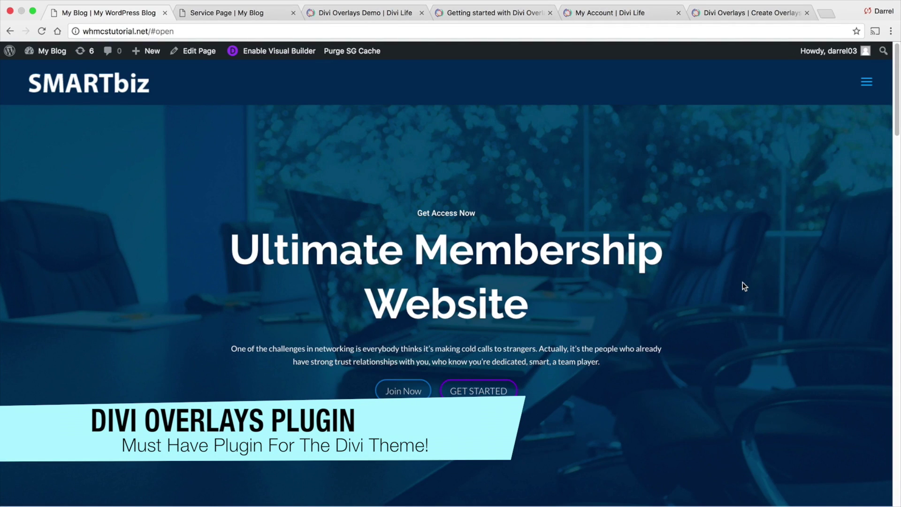
Test the Lets Talk contact overlay from its button and from the Click Here For Discount link.
scroll(676, 323, down, 6)
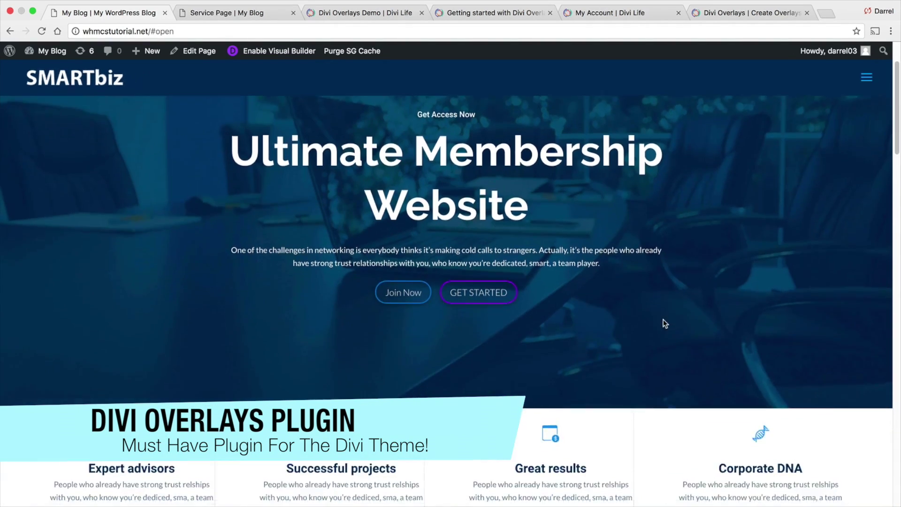
scroll(667, 310, down, 5)
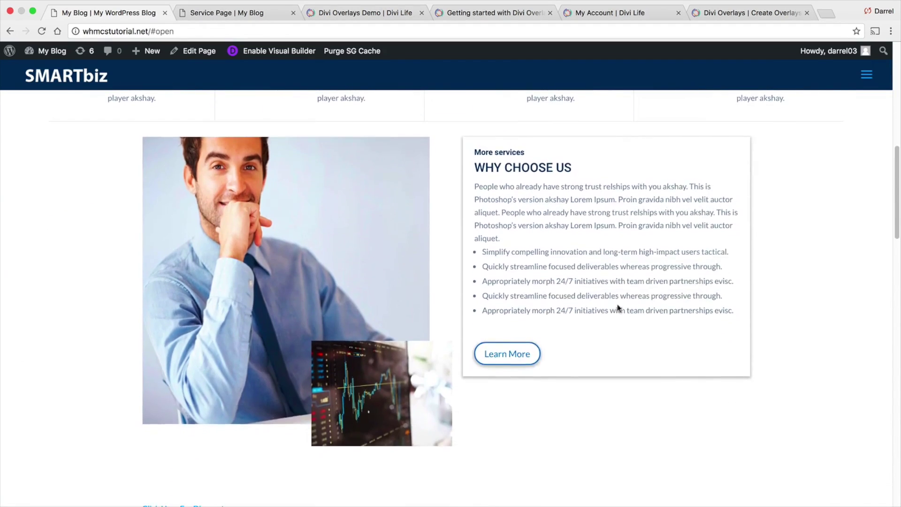
click(500, 360)
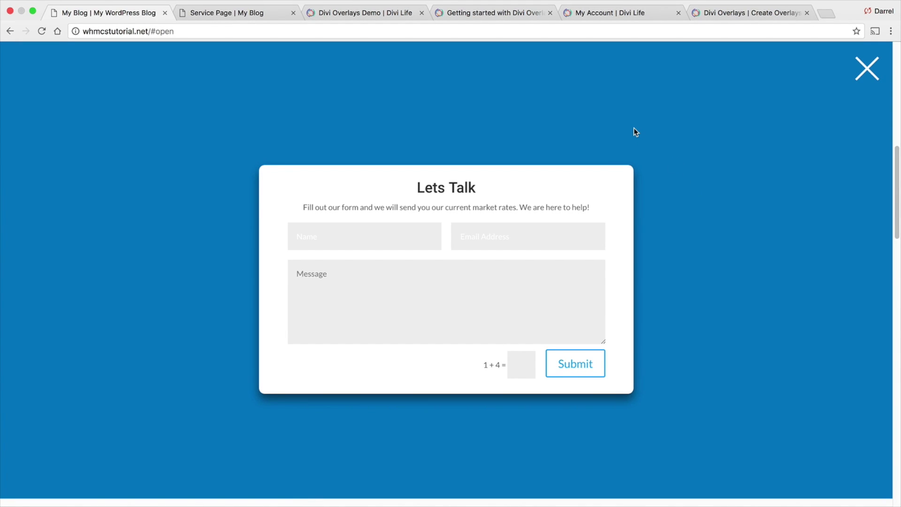
click(873, 77)
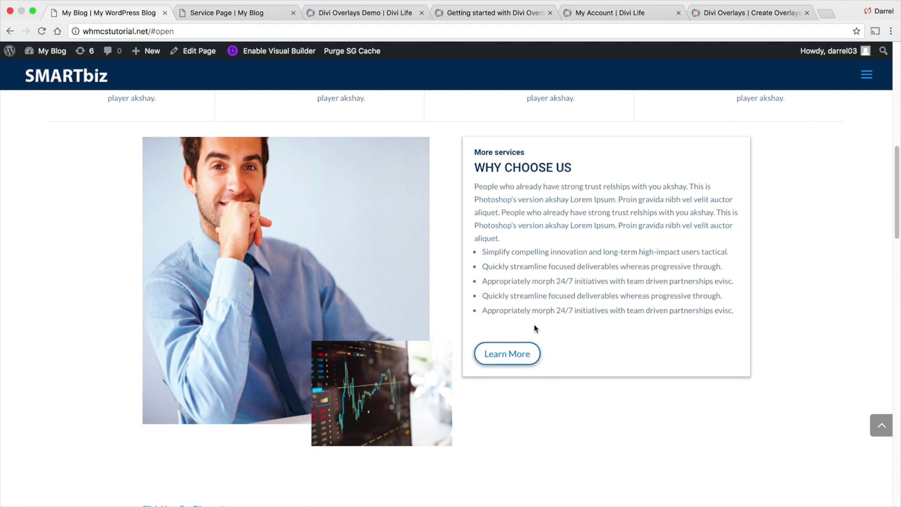
scroll(535, 322, down, 3)
click(189, 425)
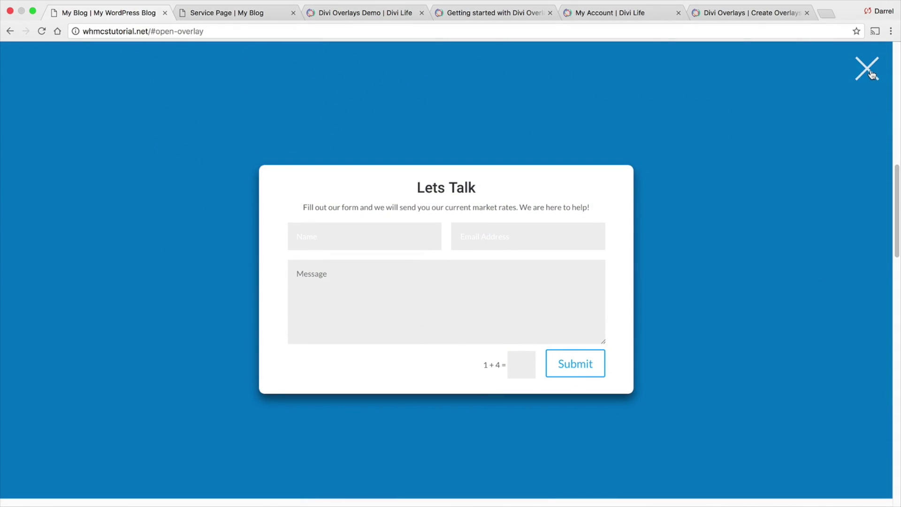
click(868, 70)
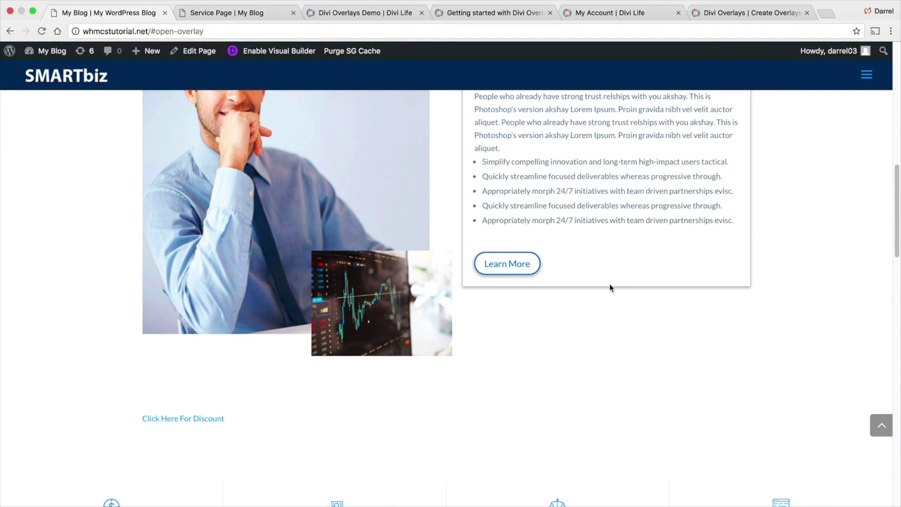
Scroll the Investment Planning page to trigger the subscribe popup, then close it.
scroll(597, 297, up, 6)
scroll(597, 297, up, 5)
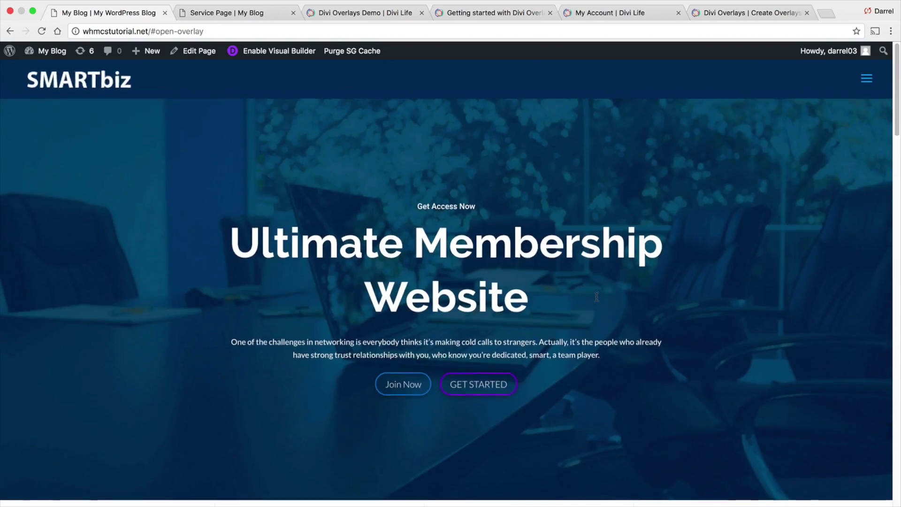
click(235, 13)
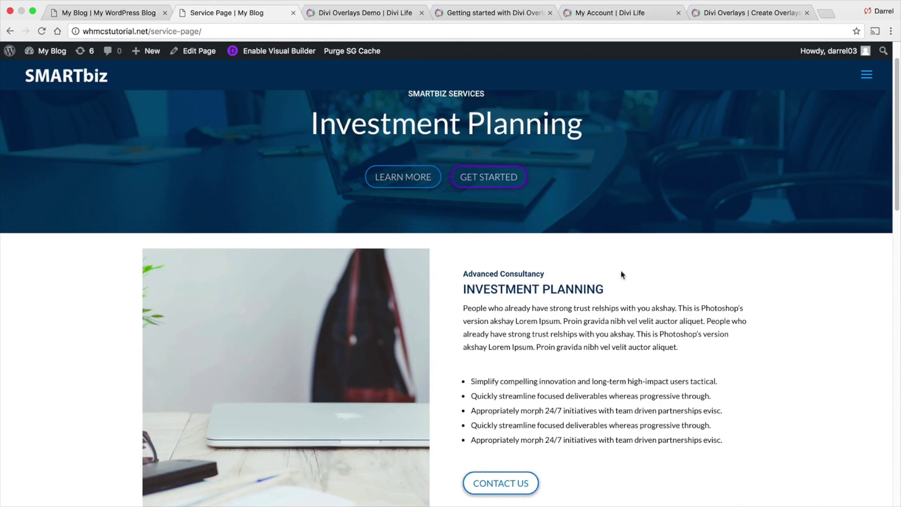
scroll(648, 291, up, 1)
scroll(648, 291, down, 5)
scroll(647, 289, down, 8)
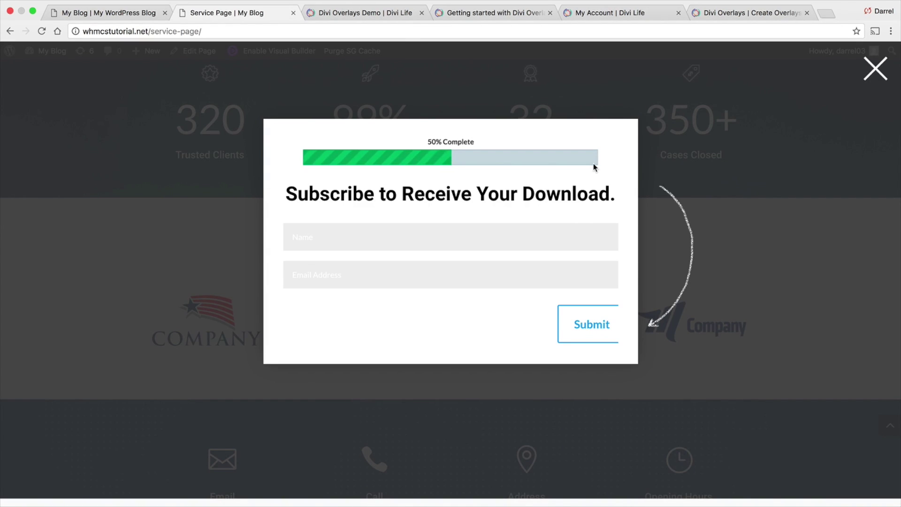
click(874, 71)
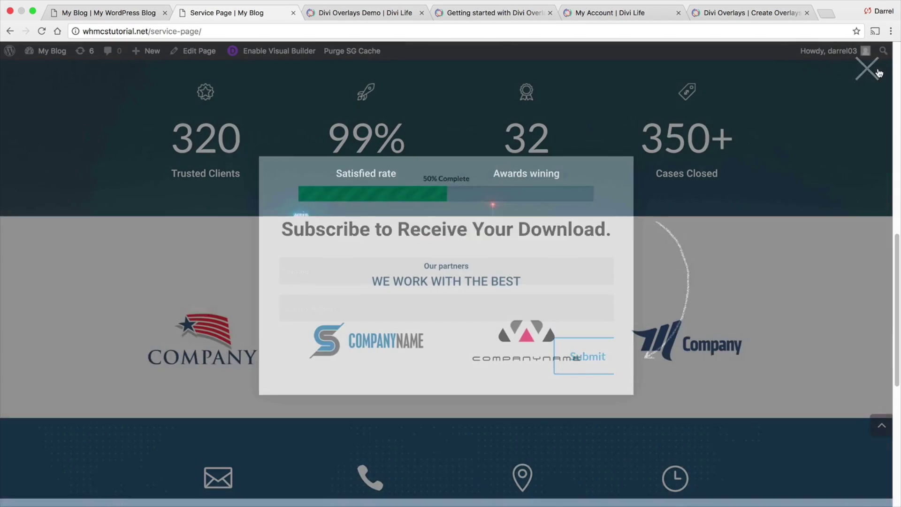
click(123, 13)
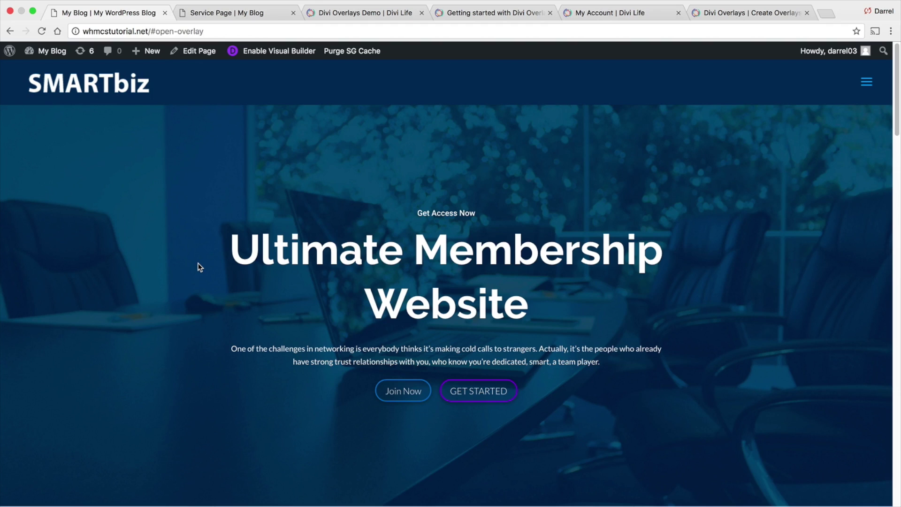
Start ordering the Basic membership plan to see the Get 50% Off overlay, then dismiss it.
click(408, 399)
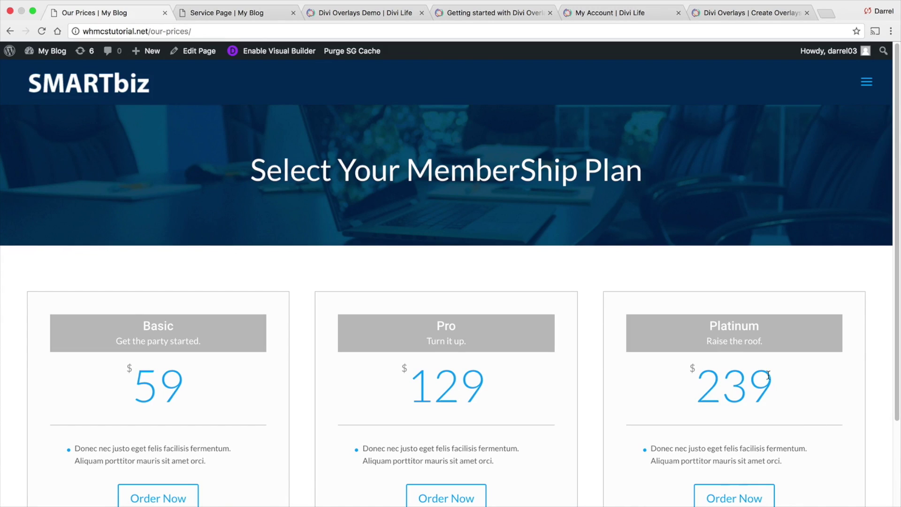
scroll(526, 303, down, 3)
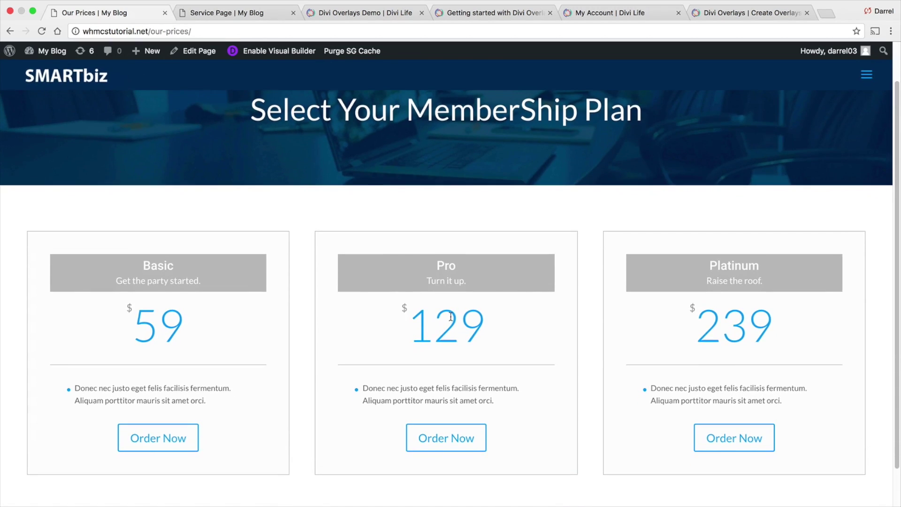
click(164, 438)
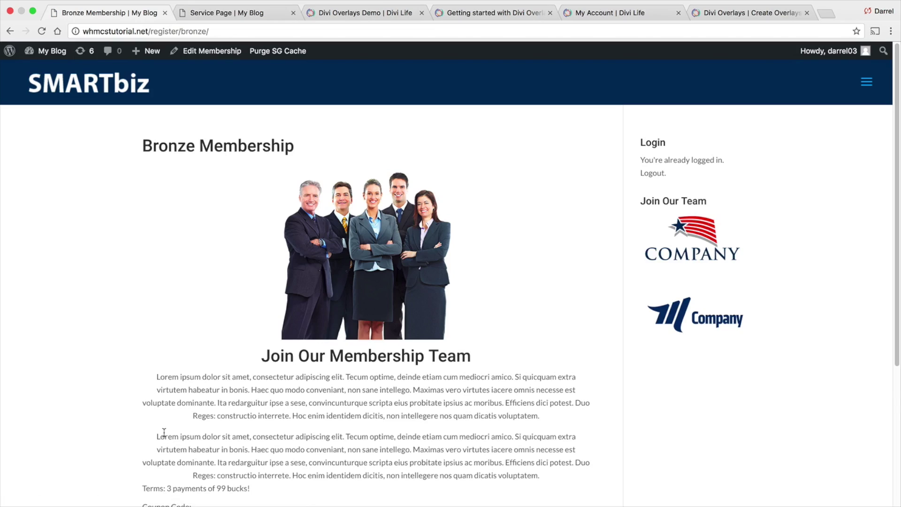
scroll(345, 383, down, 5)
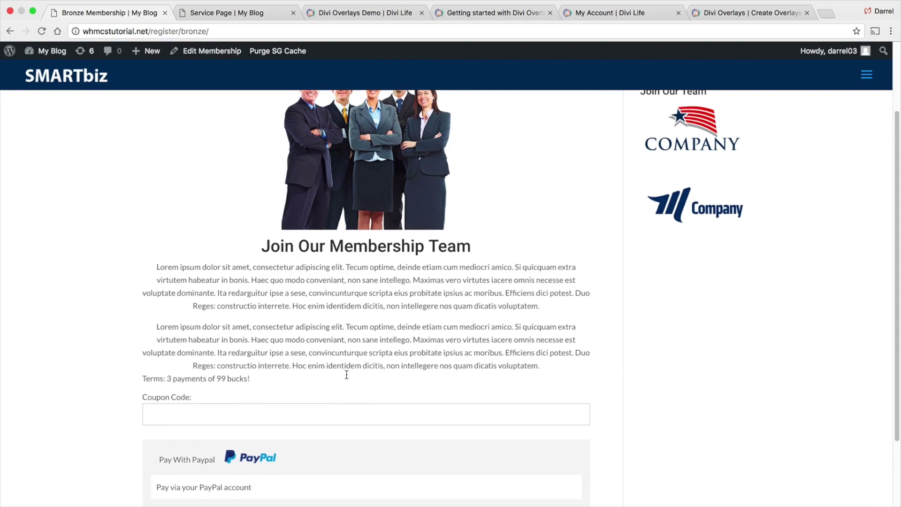
scroll(347, 374, up, 7)
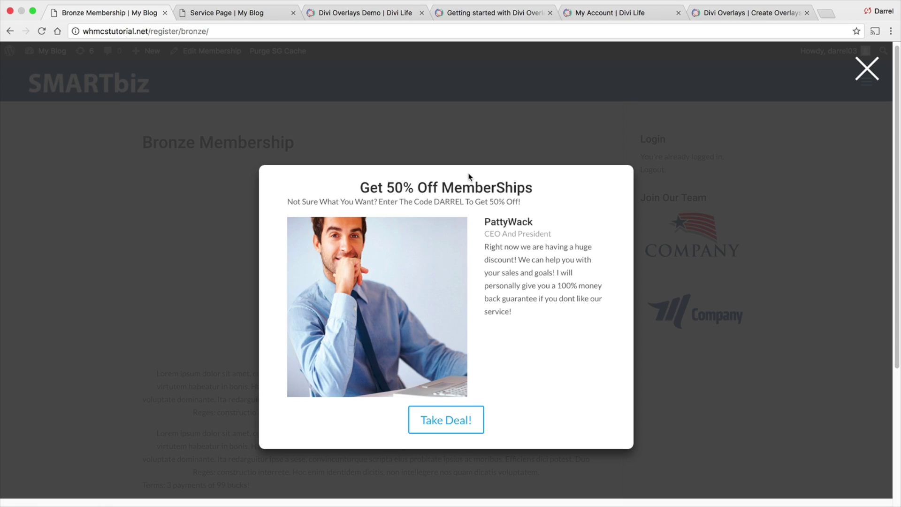
click(864, 70)
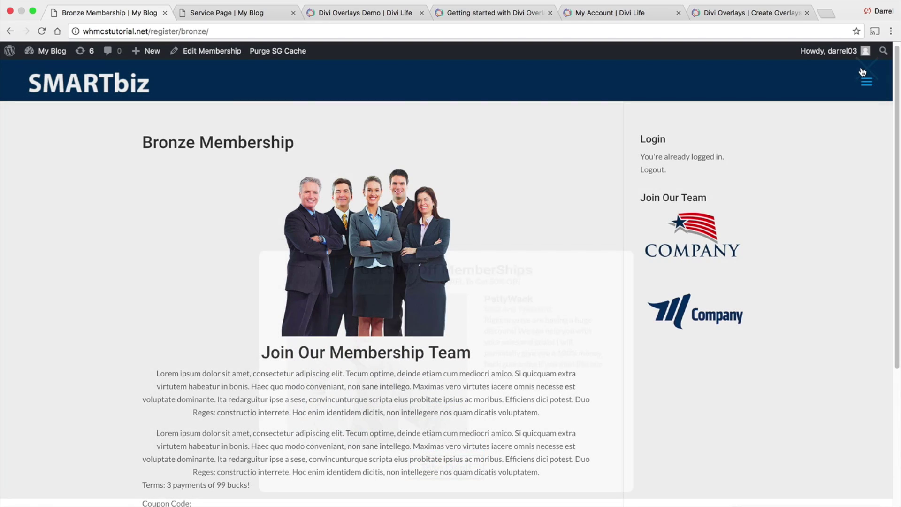
click(131, 92)
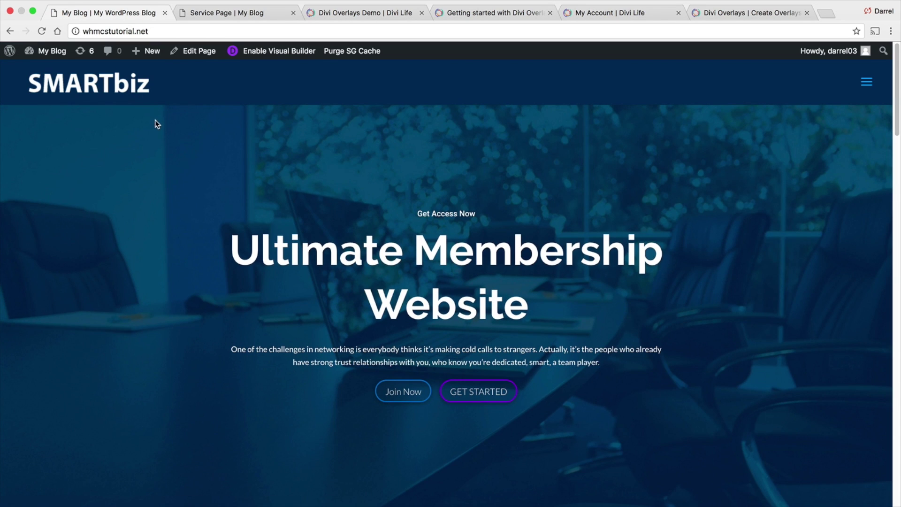
Add the Unlimited Sites - $59 licence to the cart and remove the 3 Sites item, leaving $53.10.
click(722, 16)
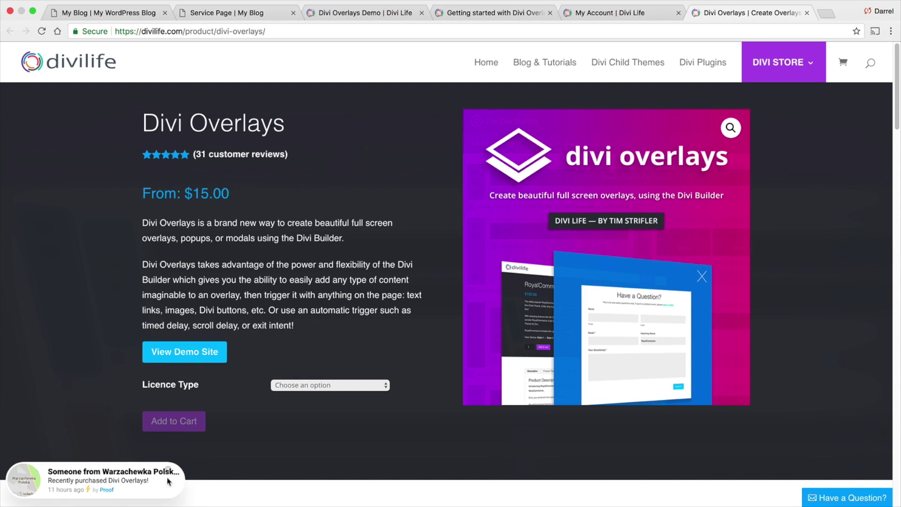
click(332, 385)
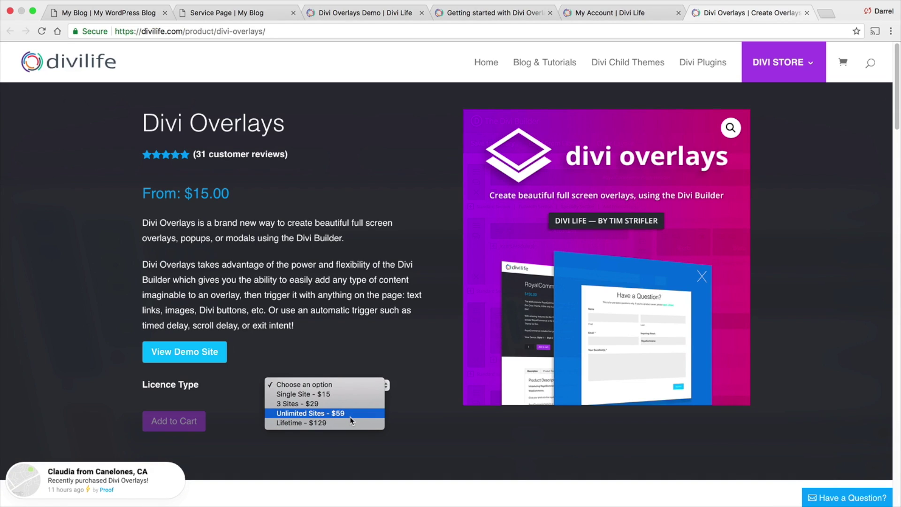
click(349, 414)
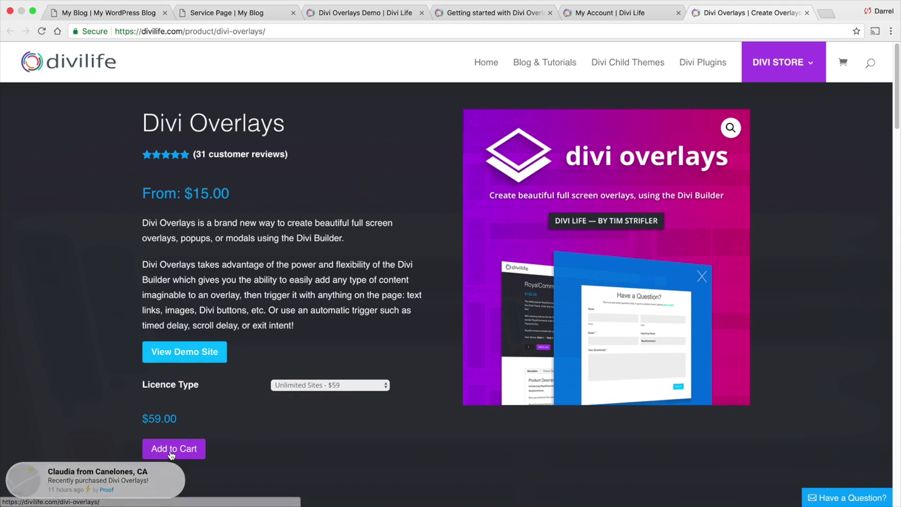
click(175, 452)
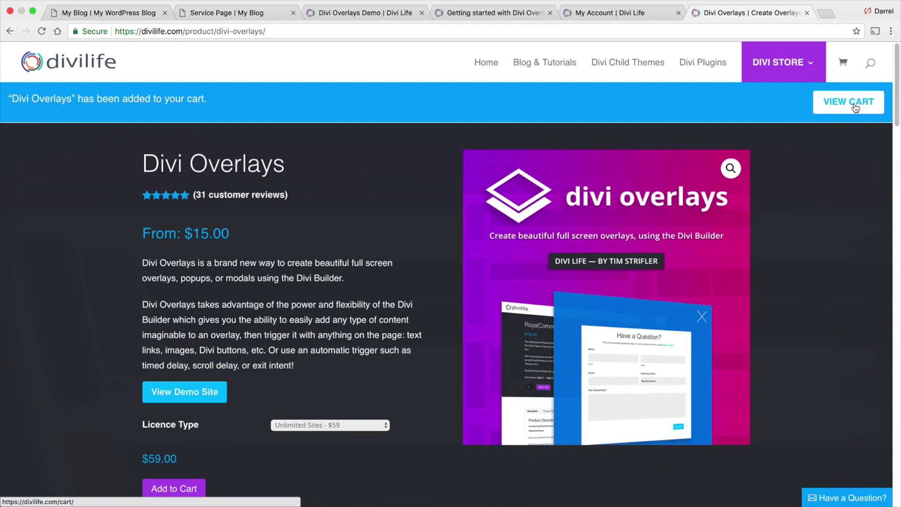
click(855, 107)
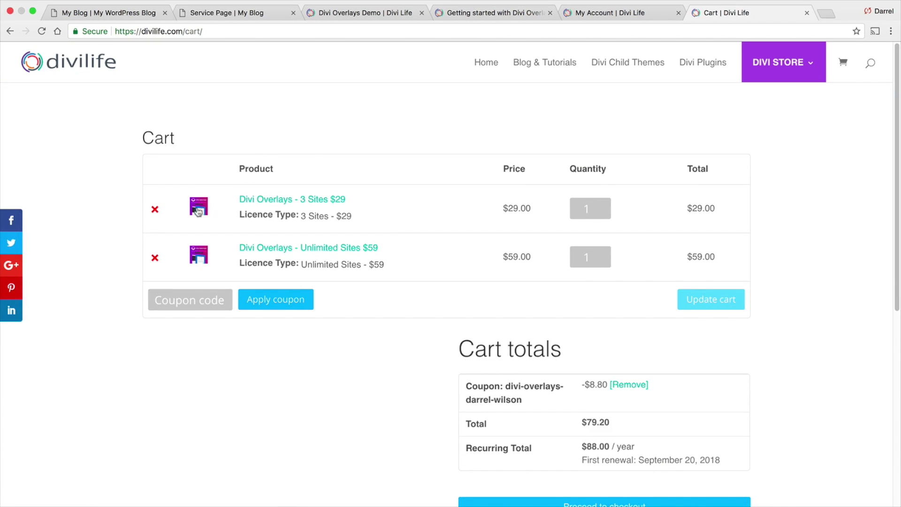
click(155, 209)
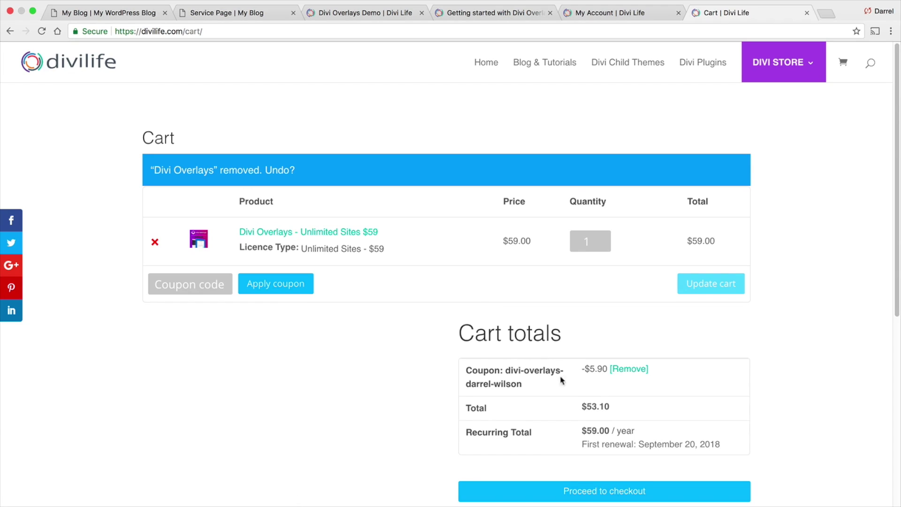
drag(622, 387, 464, 366)
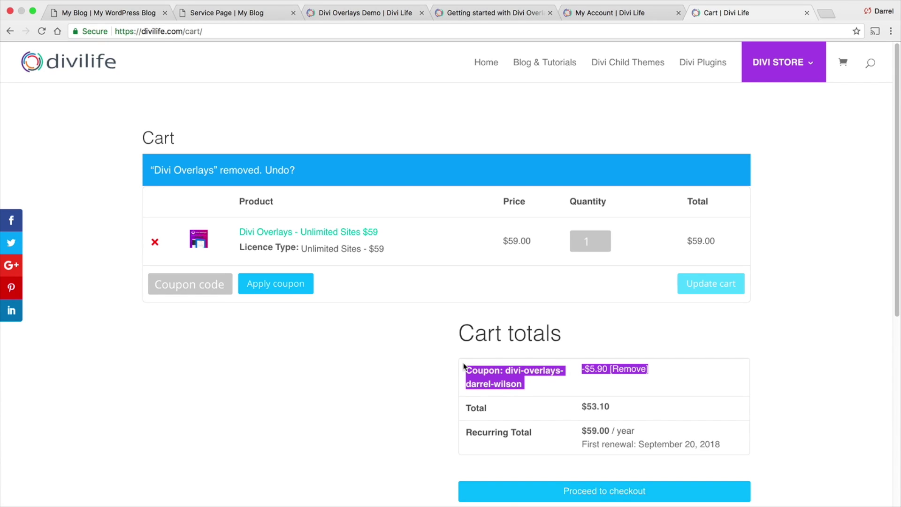
click(129, 14)
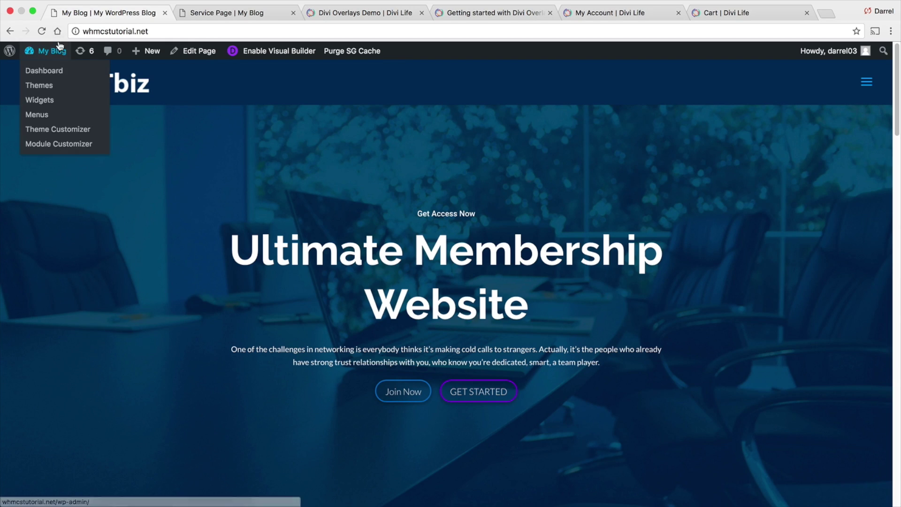
In the Divi Life account, go to Downloads > API Downloads for the Divi Overlays 2.0.2 zip.
click(660, 16)
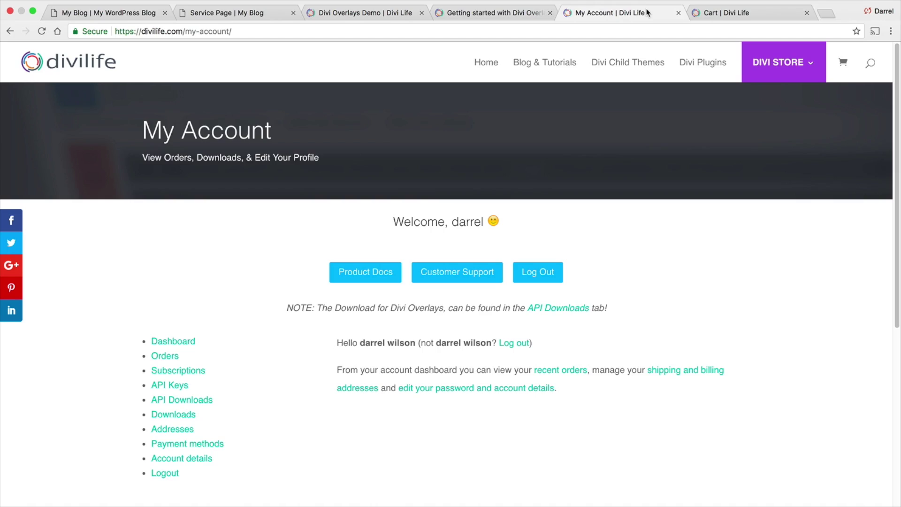
click(189, 416)
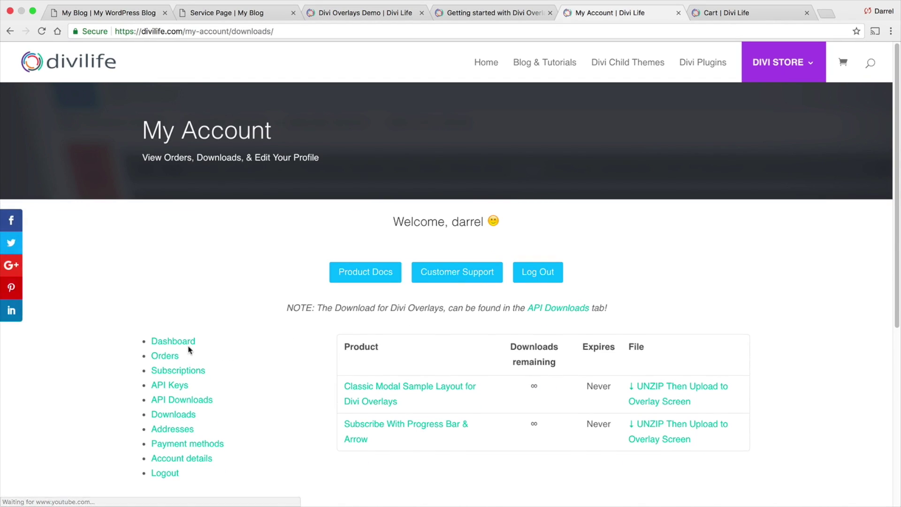
click(182, 402)
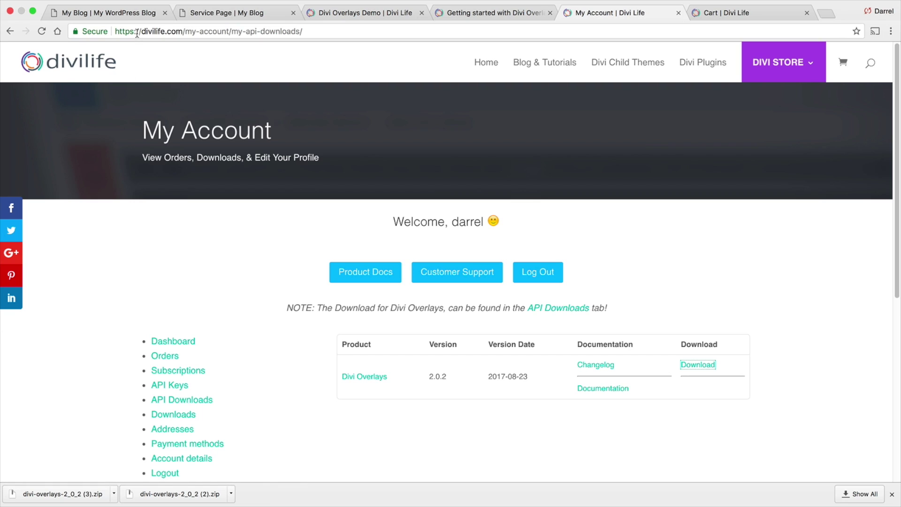
Open the Divi Overlays Activation page under Settings in the WordPress dashboard.
click(109, 18)
mouse_move(53, 51)
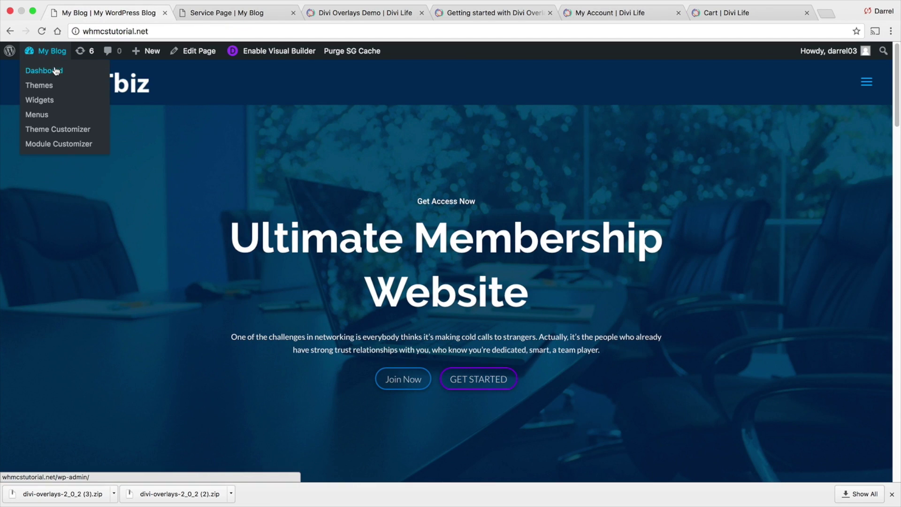
click(56, 74)
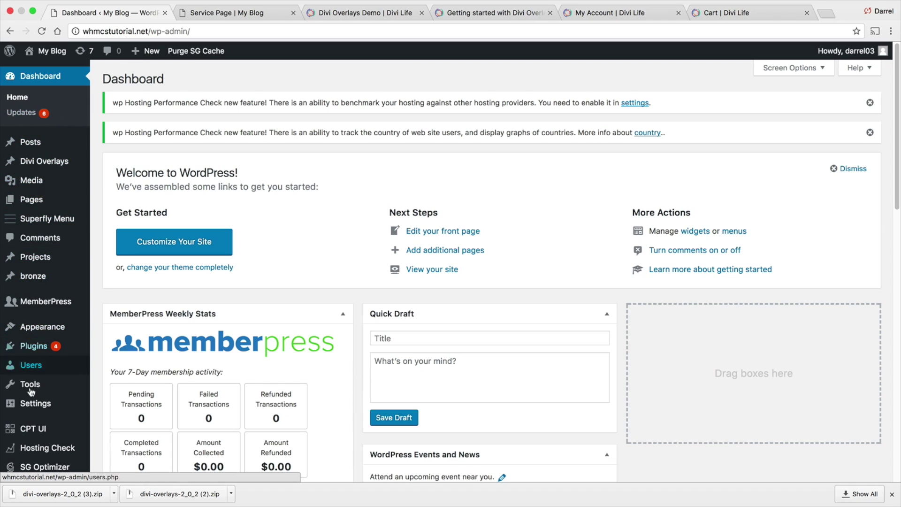
mouse_move(33, 403)
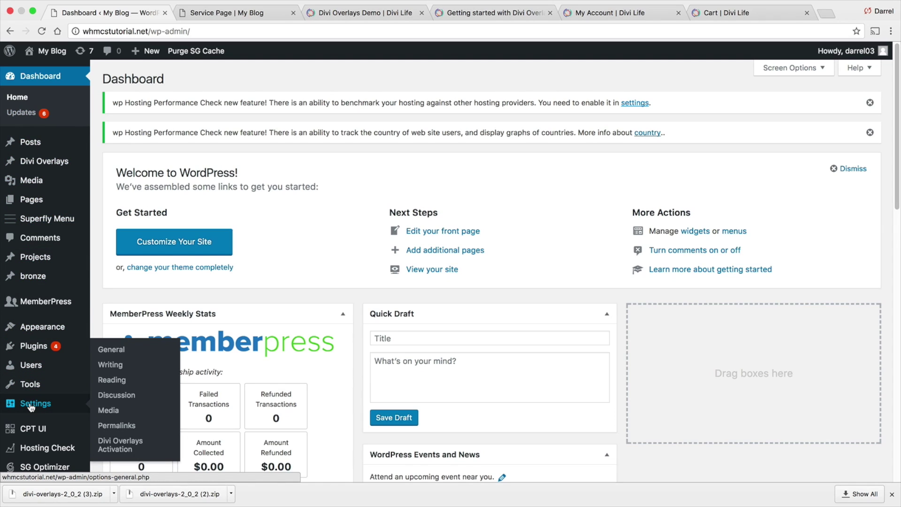
click(134, 446)
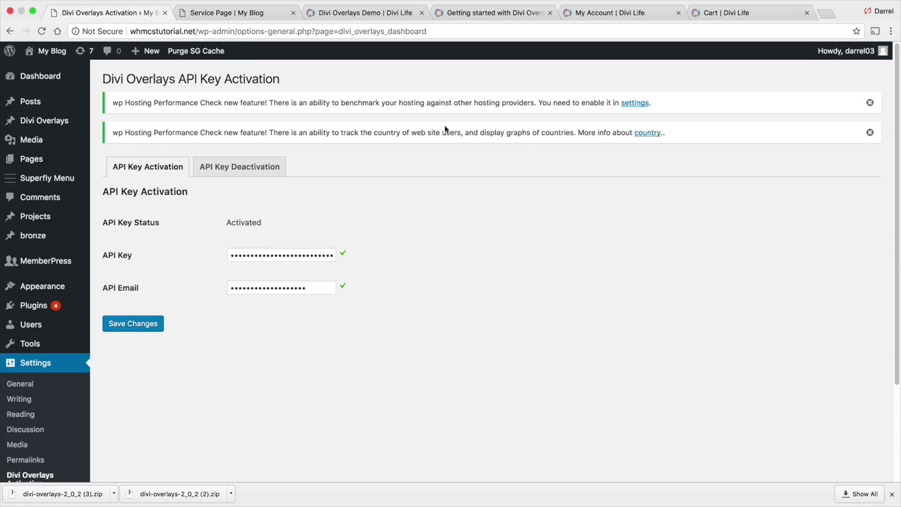
Close the Divi Life cart tab and confirm the API key status reads Activated.
click(729, 12)
click(611, 12)
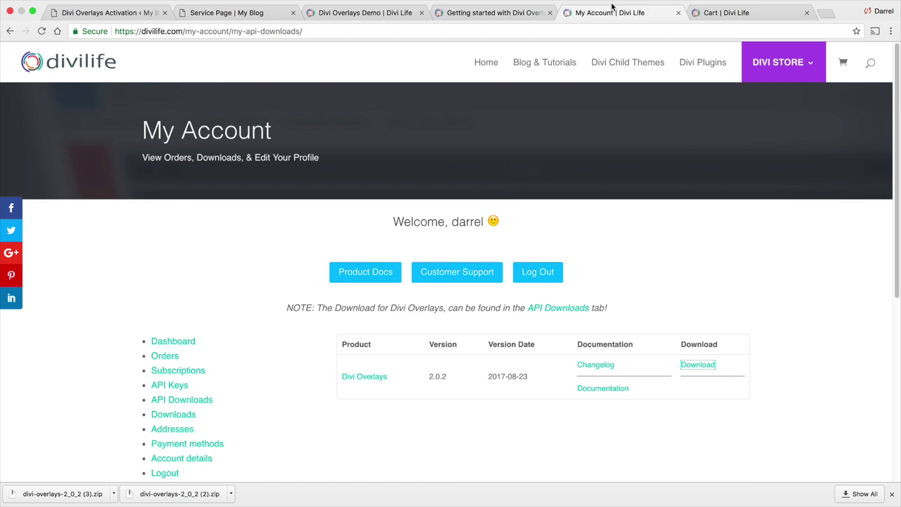
click(806, 13)
scroll(292, 345, down, 3)
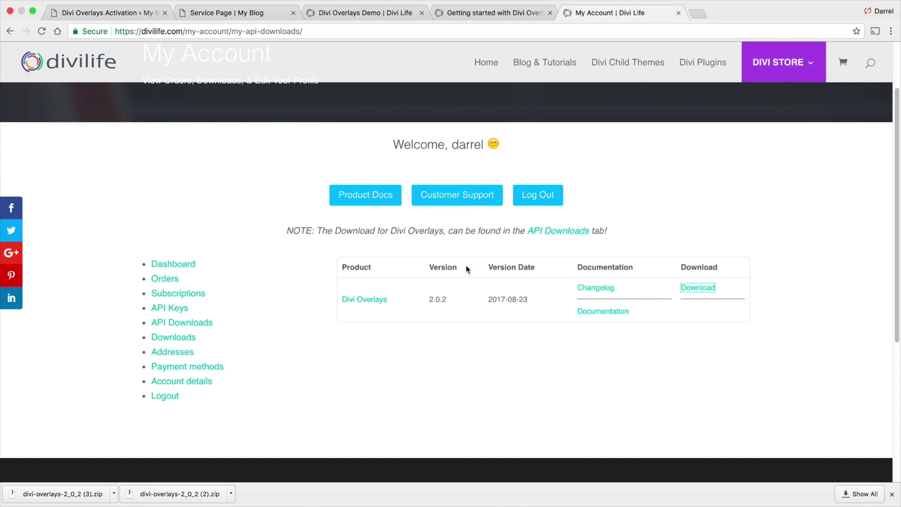
click(124, 13)
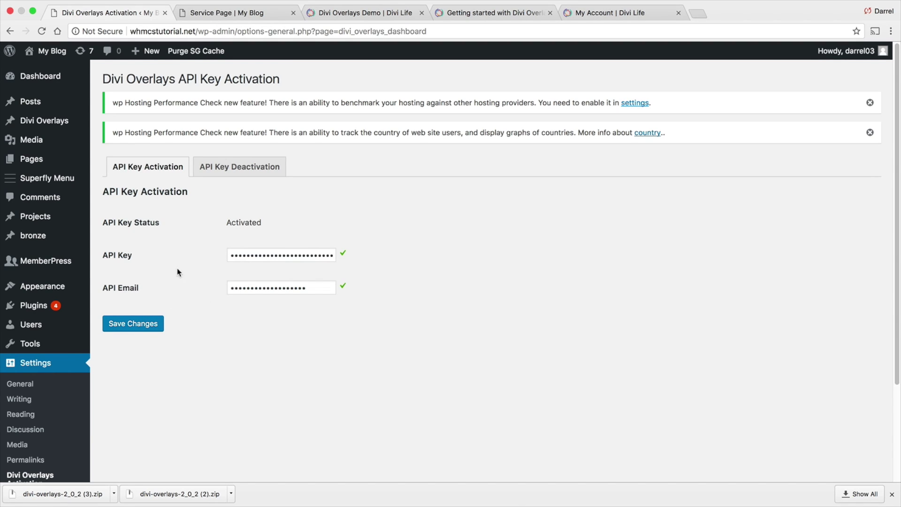
mouse_move(80, 314)
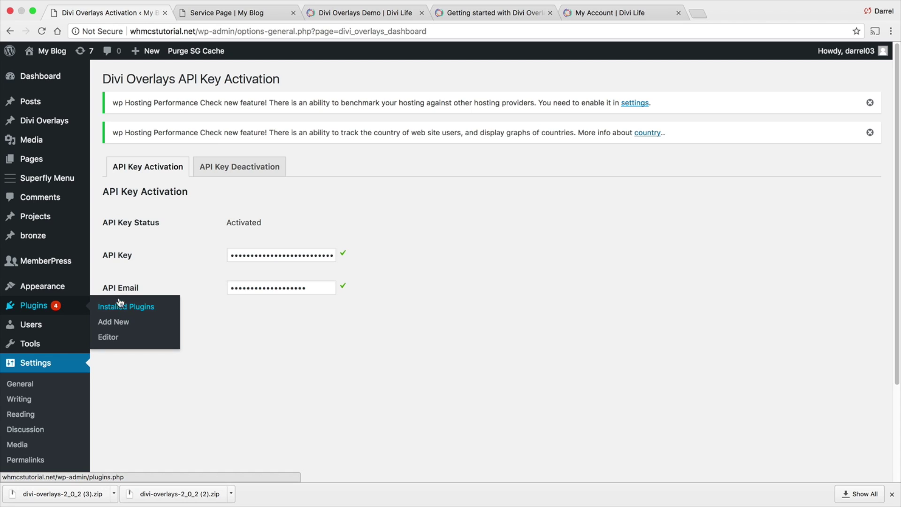
Add a new overlay named 'Contact Us Pop Up' and enable the Divi Builder for it.
mouse_move(63, 122)
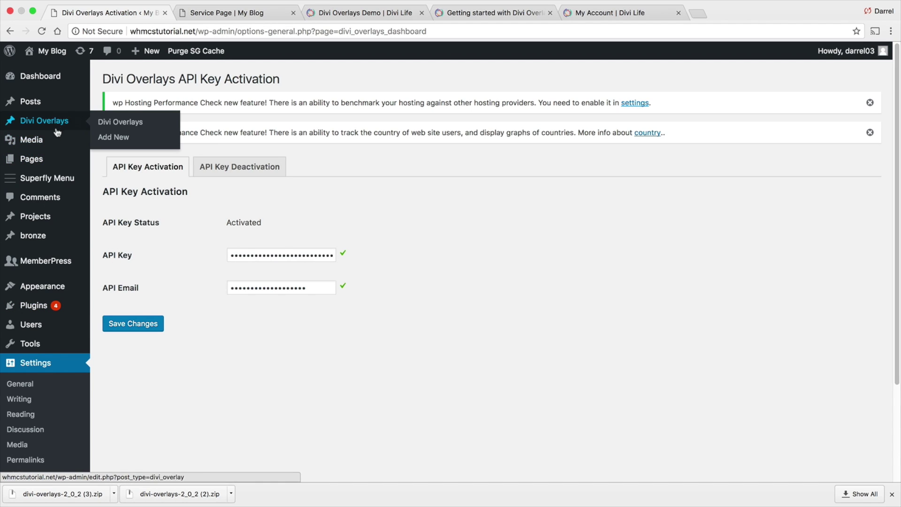
click(107, 122)
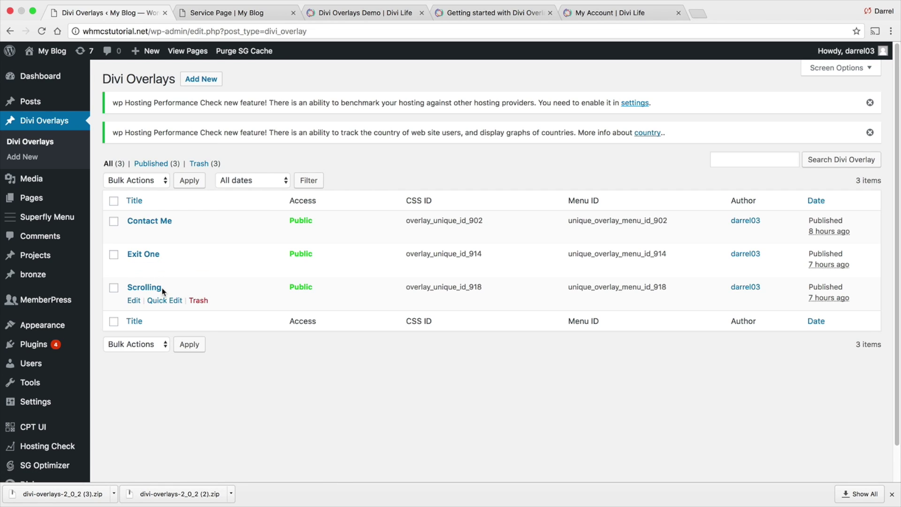
click(195, 83)
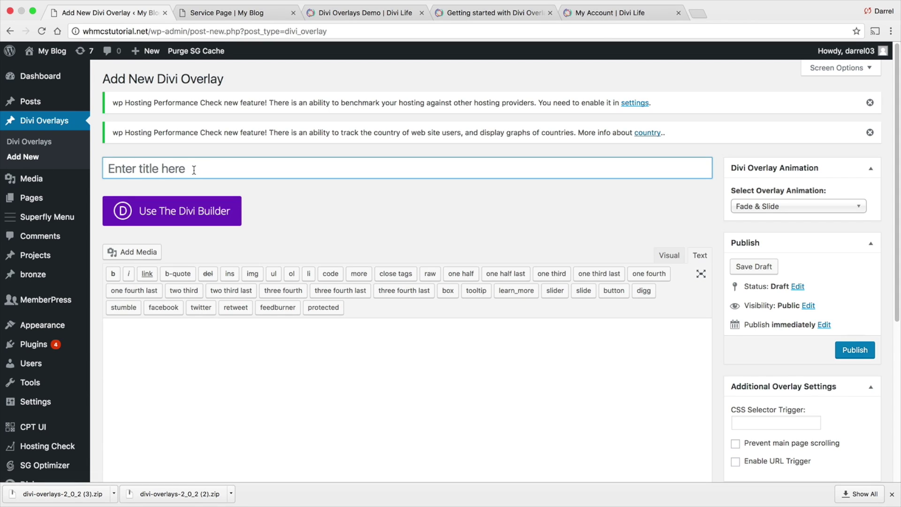
text(Contact Us Pop Up)
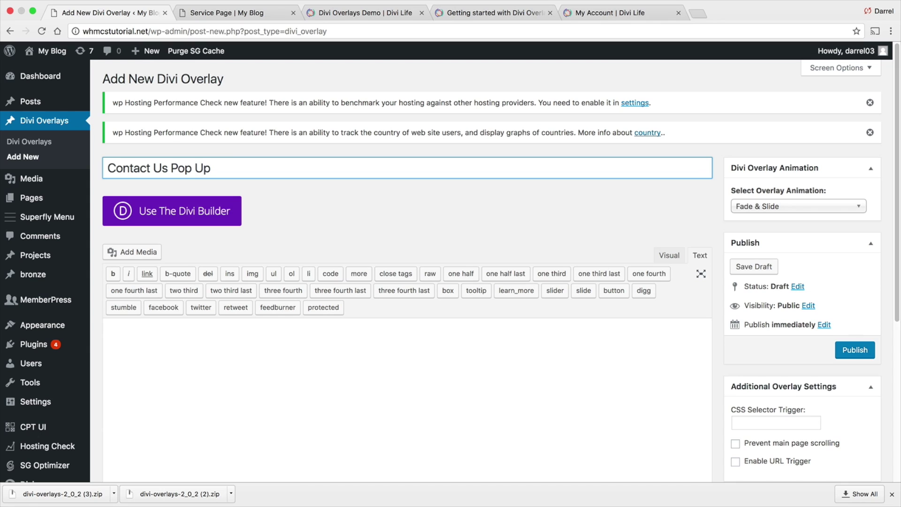
click(185, 212)
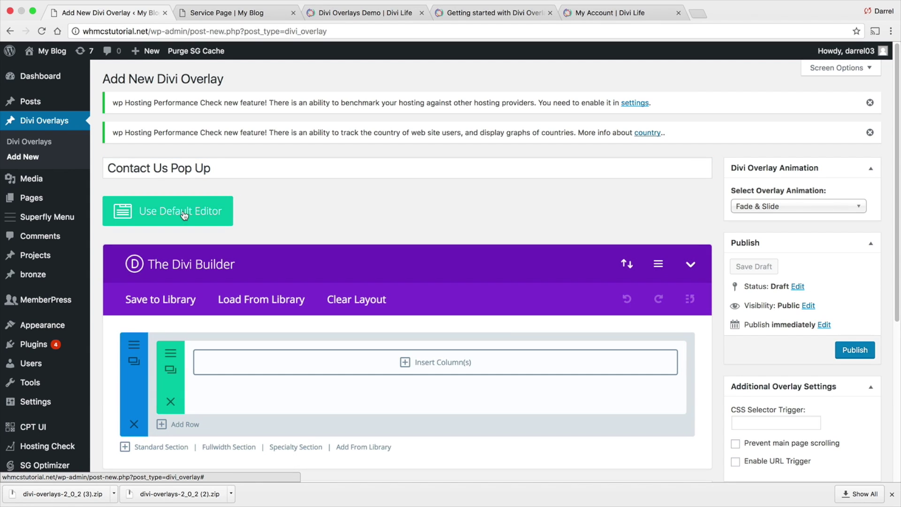
Save the Classic Modal Sample Layout zip from the Divi Life account's Downloads list.
click(596, 13)
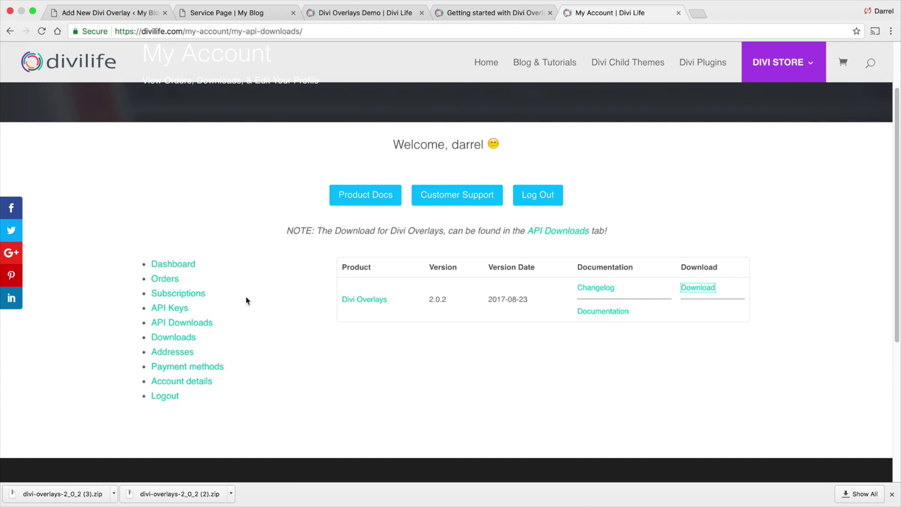
click(189, 337)
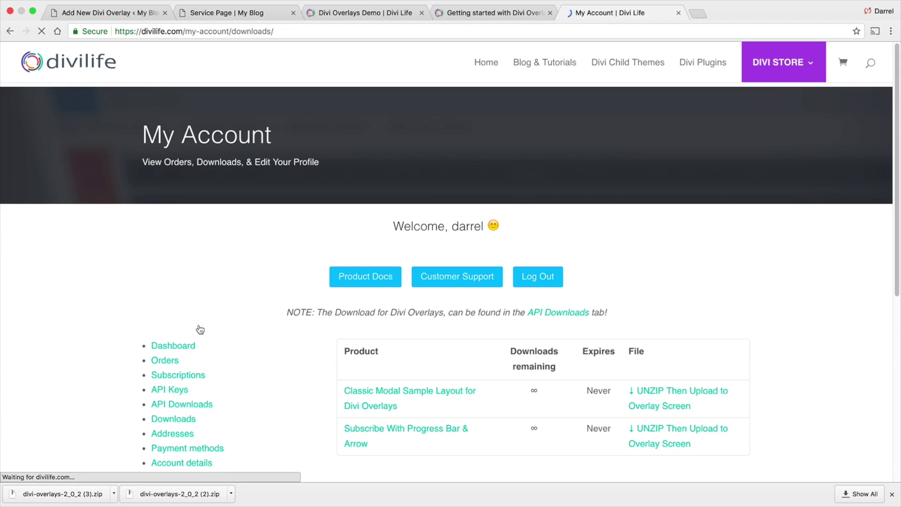
scroll(454, 396, down, 1)
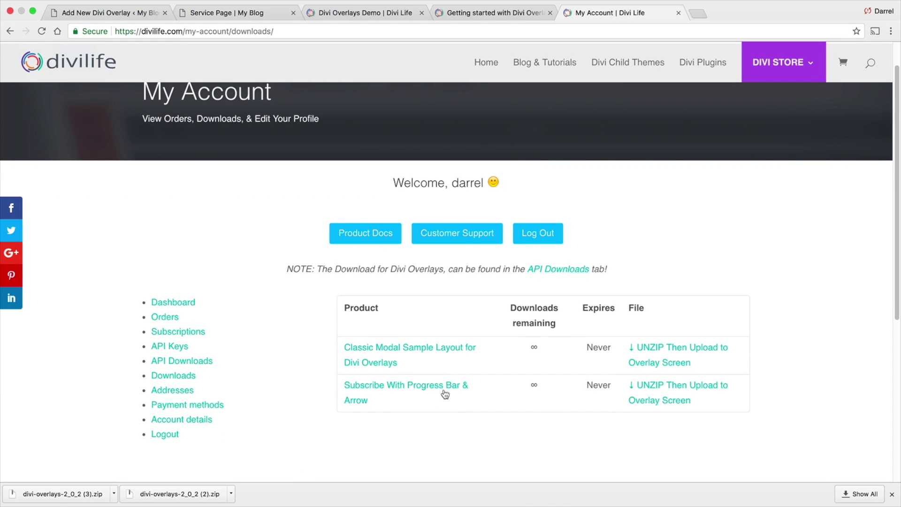
click(698, 349)
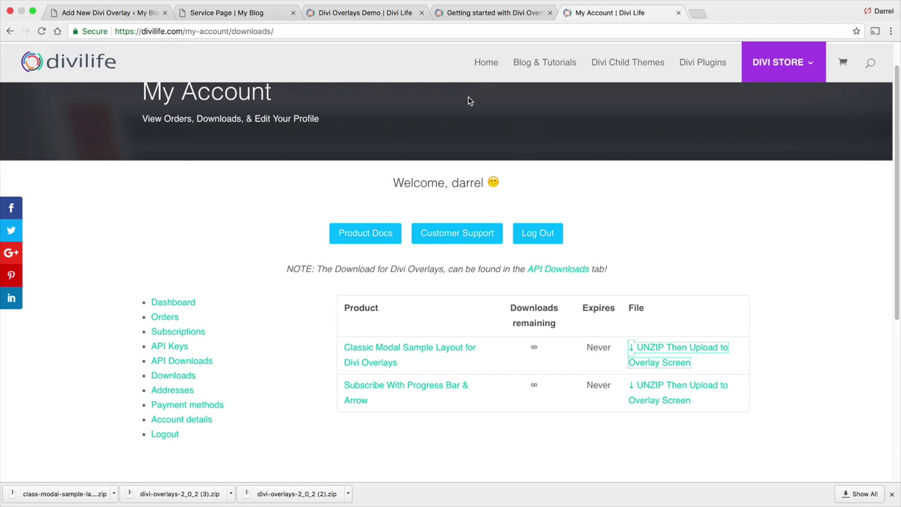
click(114, 14)
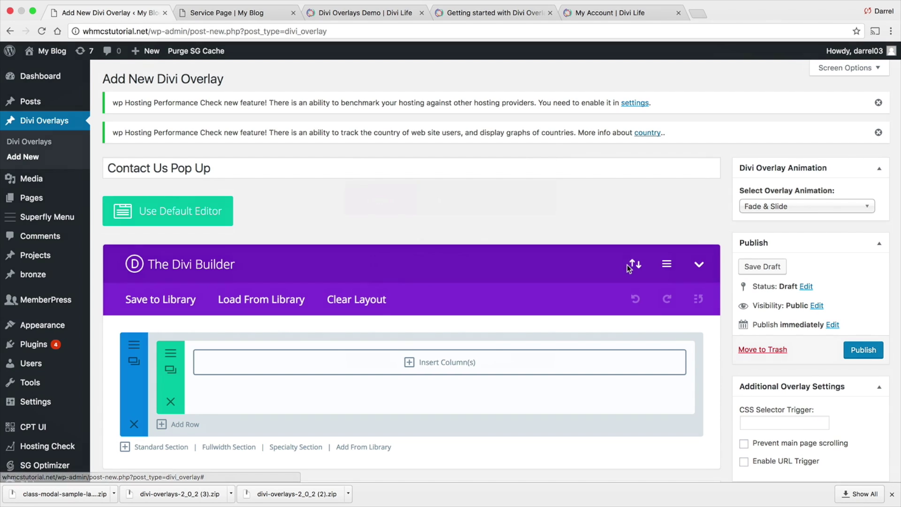
Import class-modal-sample-layout.json into the overlay through the builder's portability import.
click(628, 266)
click(466, 203)
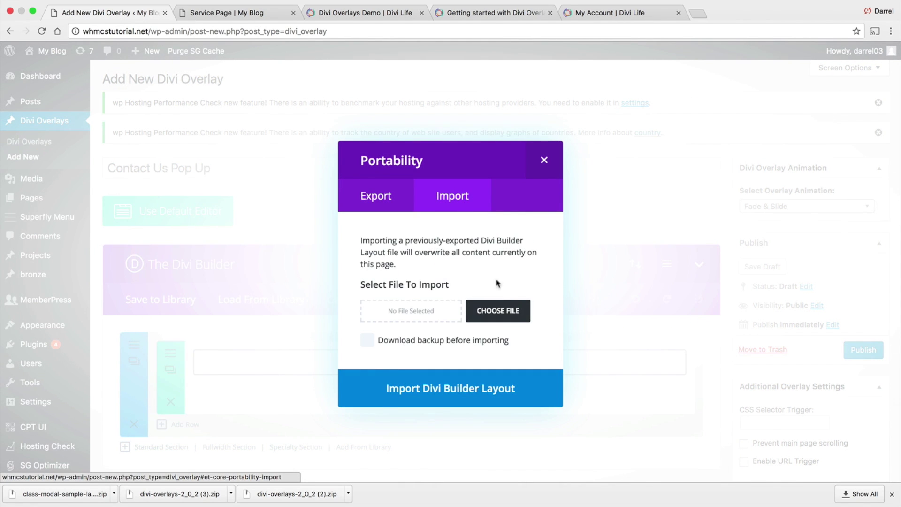
click(517, 312)
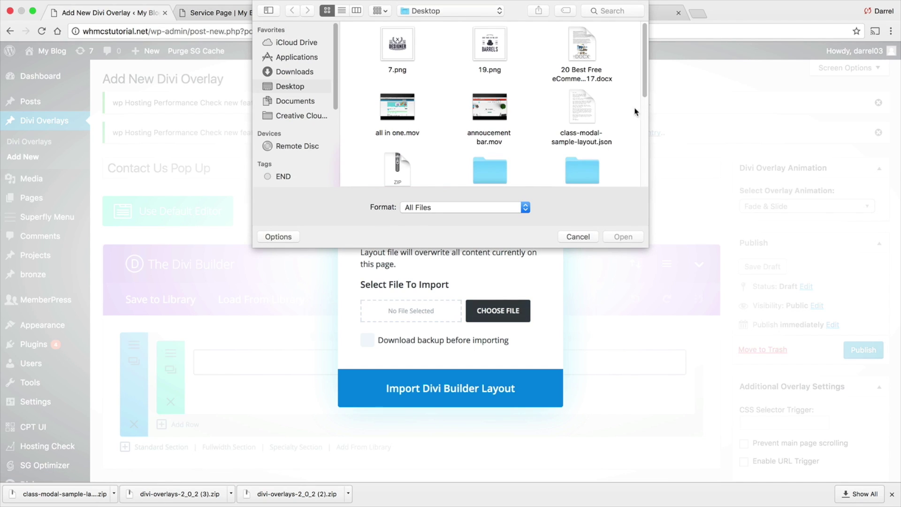
mouse_move(643, 85)
mouse_down()
mouse_move(644, 173)
mouse_move(644, 89)
mouse_up()
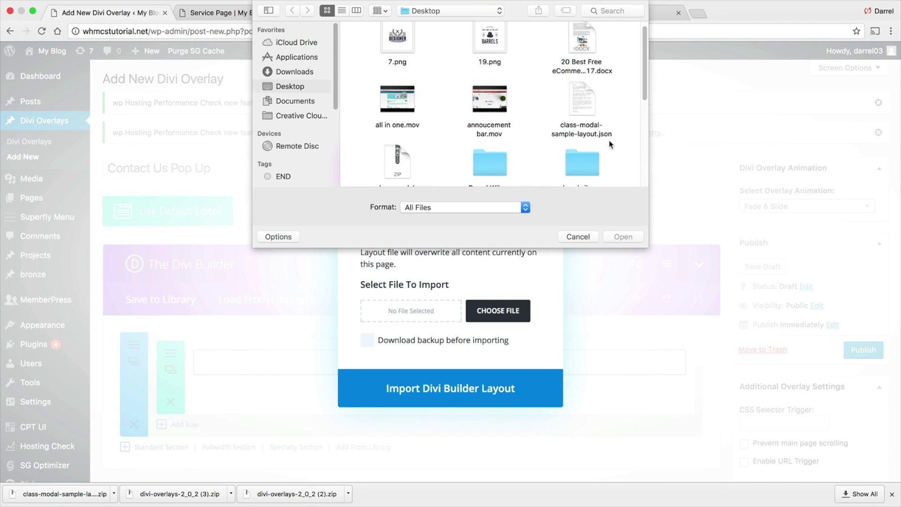
click(592, 137)
click(623, 237)
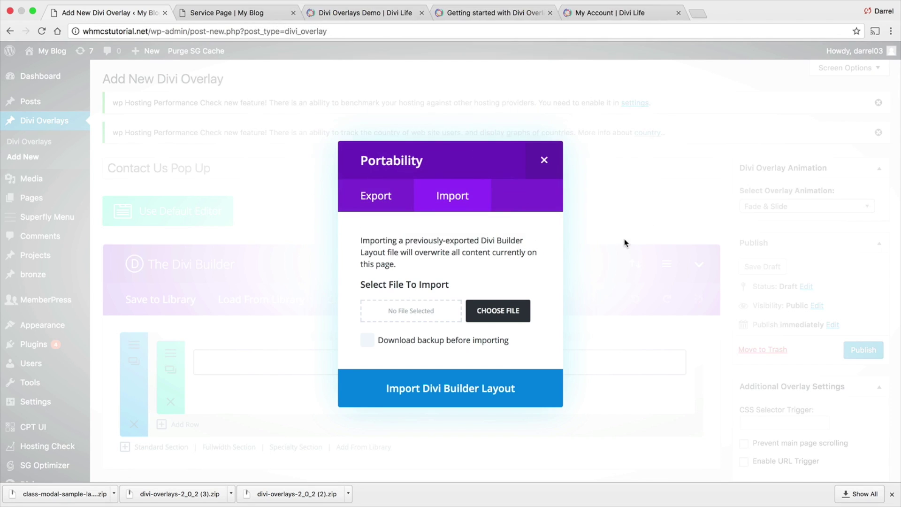
click(416, 391)
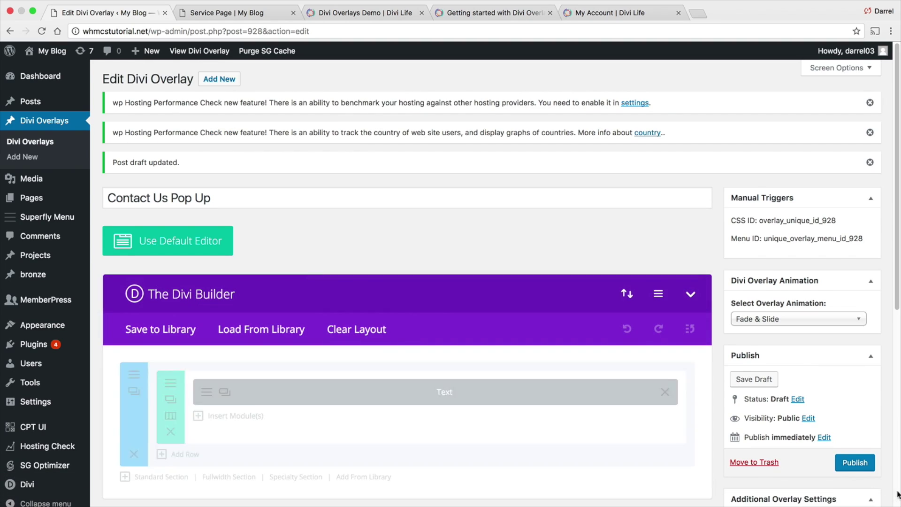
Set the Text module heading to 'Contact Us Now' and paragraph to 'We always love to hear from our customer'.
scroll(530, 302, down, 2)
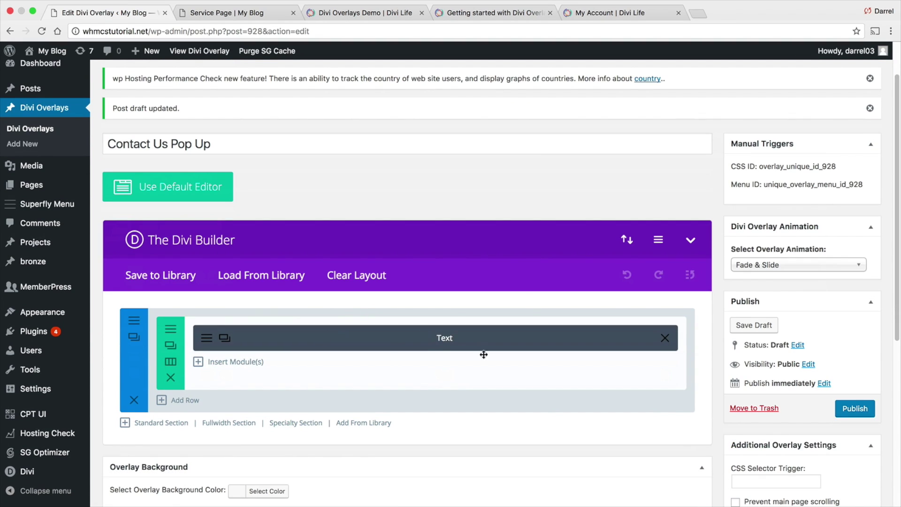
click(207, 338)
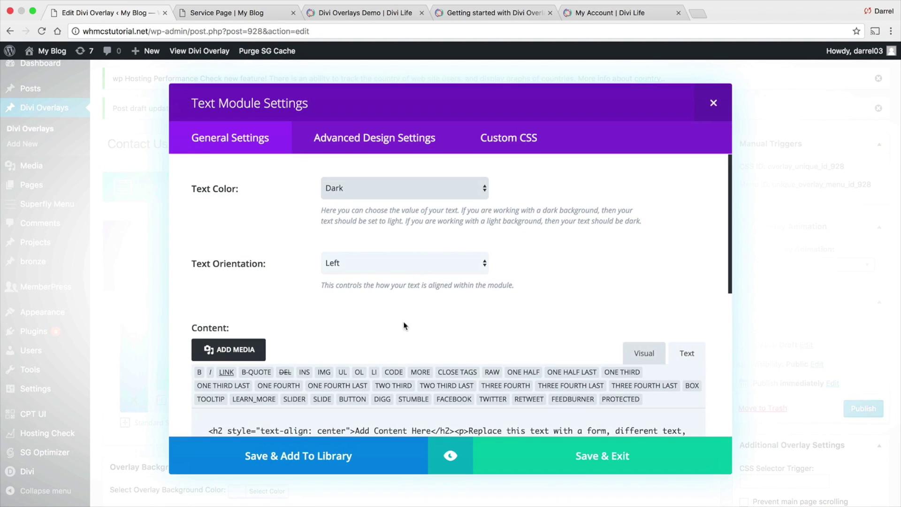
click(643, 353)
scroll(545, 322, down, 1)
drag(508, 385, 392, 385)
text(Contact Us Now)
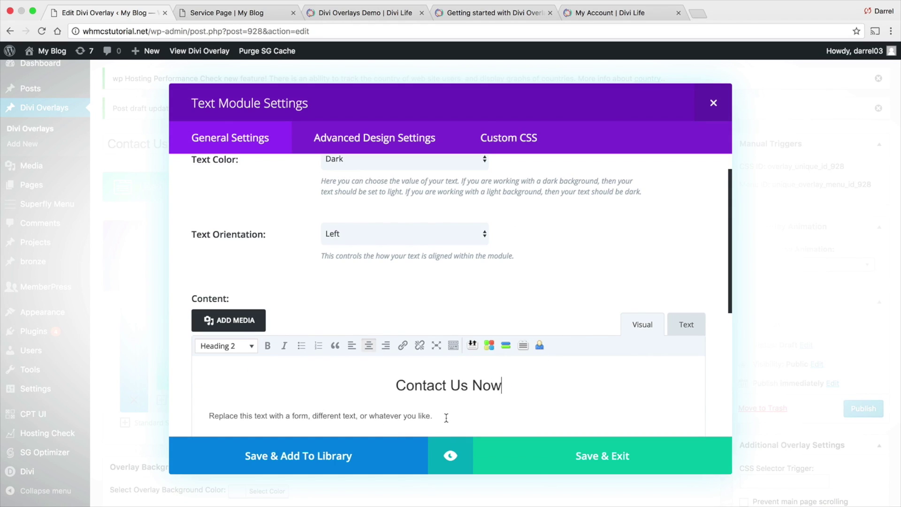
drag(445, 419, 182, 412)
text(We alw)
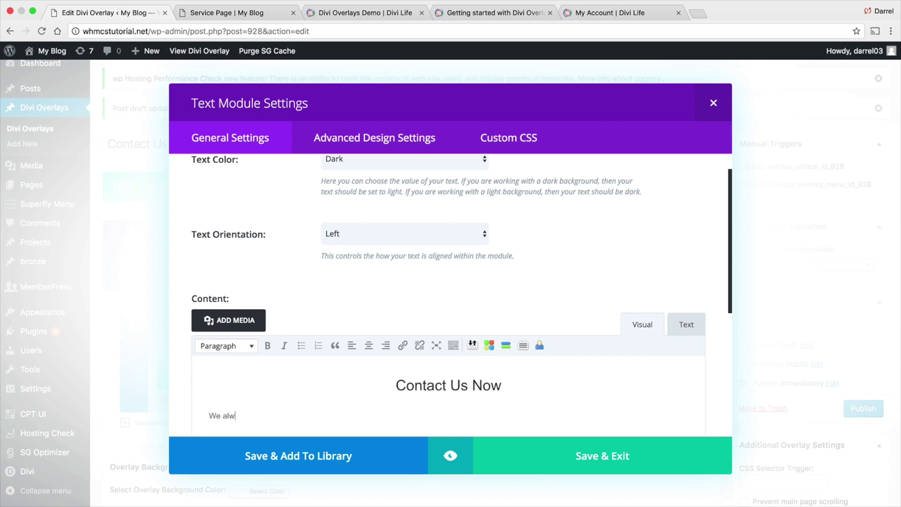
text(ays love to hear from our customers)
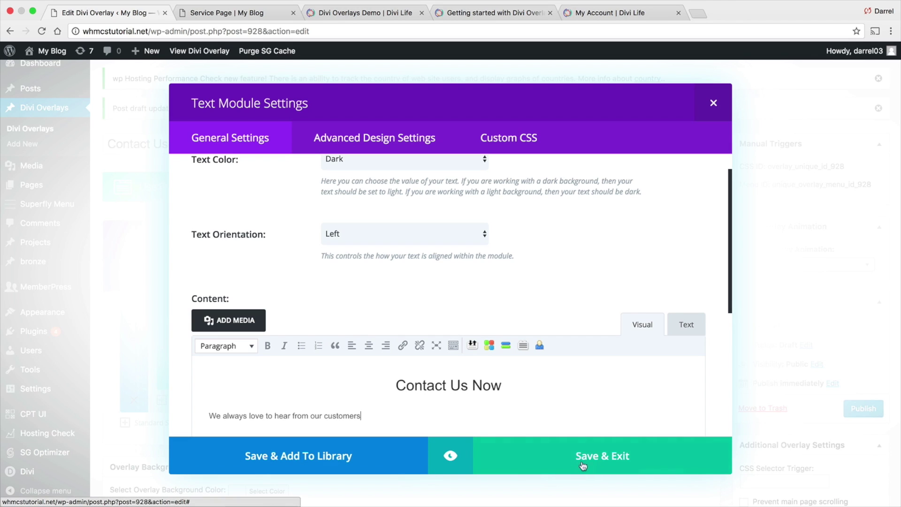
click(582, 463)
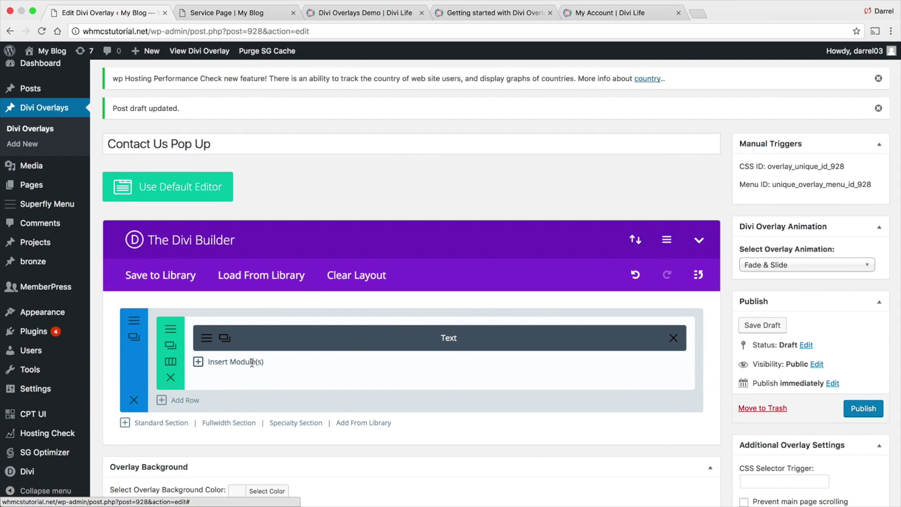
Add a Contact Form module below the text module.
click(251, 362)
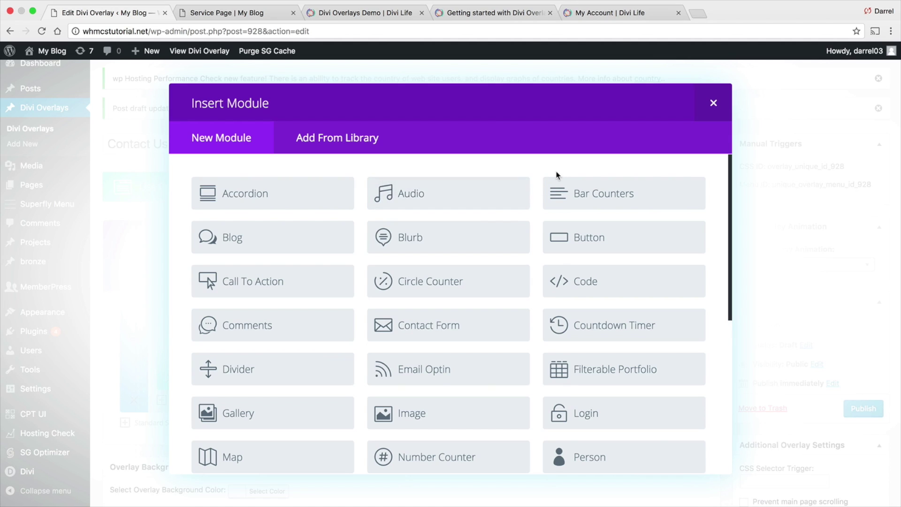
click(447, 322)
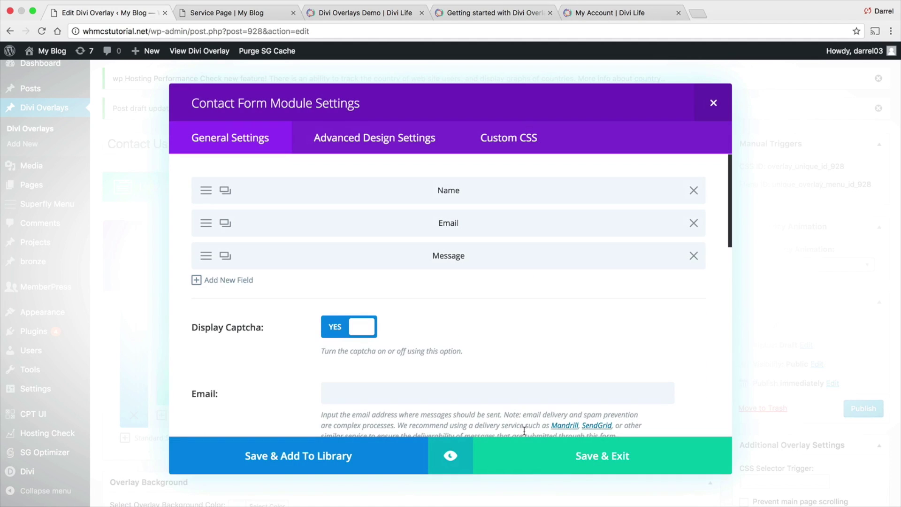
click(593, 456)
Set the overlay animation to Simple Genie and publish the overlay.
scroll(599, 441, down, 1)
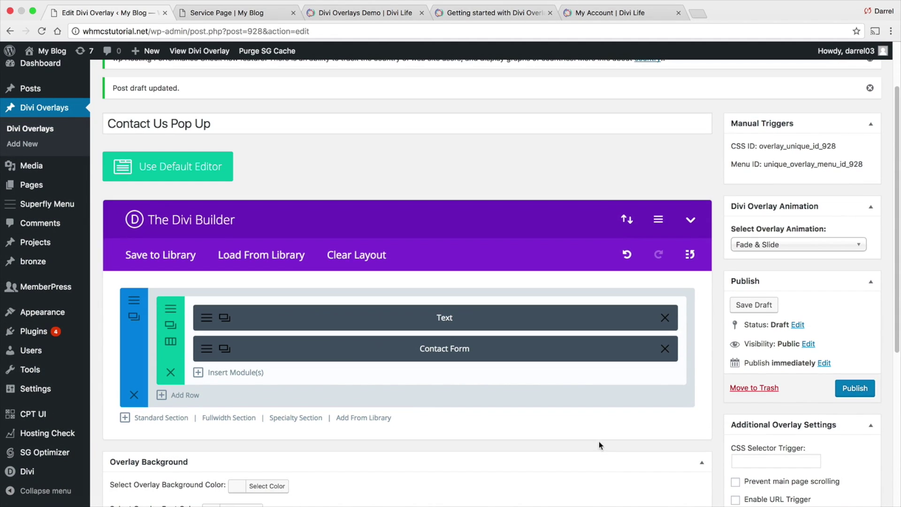
click(791, 245)
scroll(793, 357, down, 1)
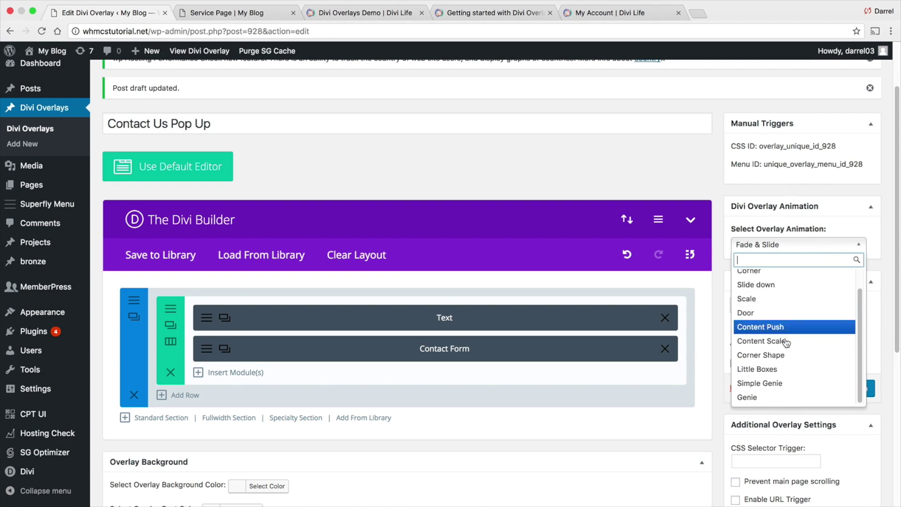
click(796, 388)
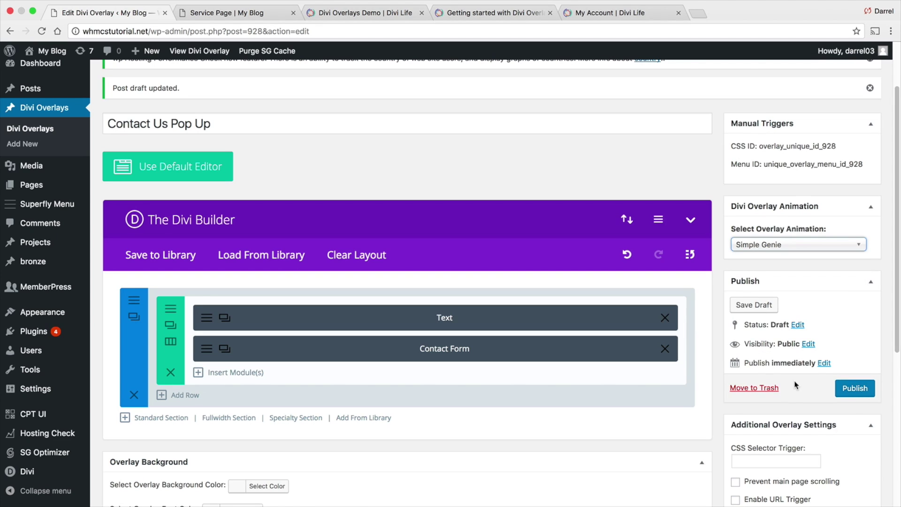
click(854, 391)
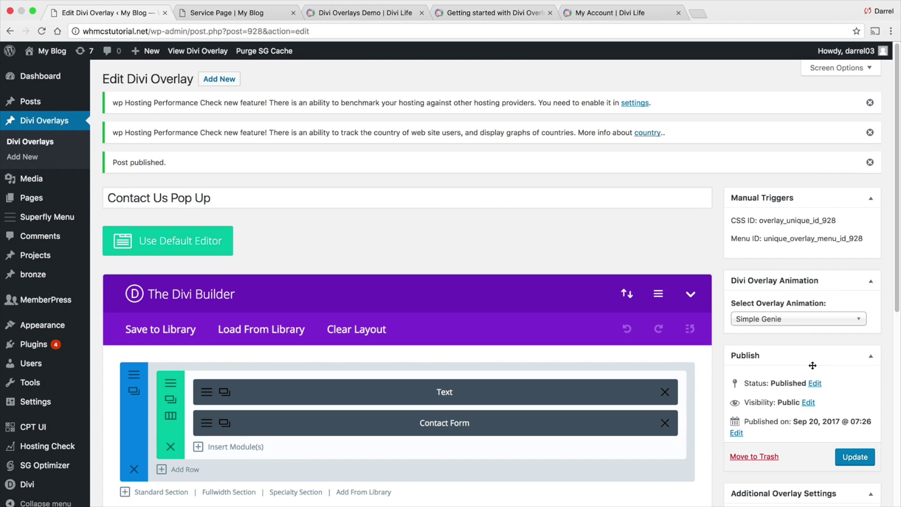
Copy the text-link trigger template from the Getting started with Divi Overlays guide.
click(495, 13)
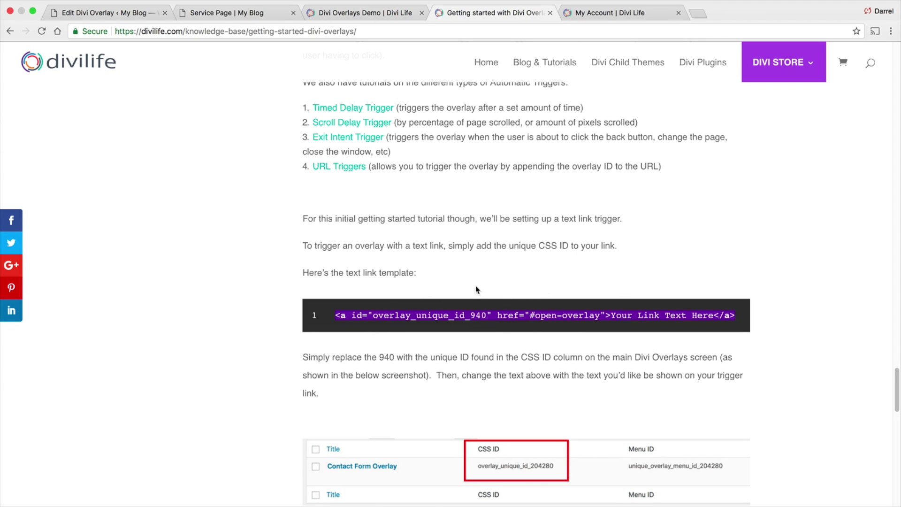
right_click(511, 318)
click(524, 336)
click(114, 14)
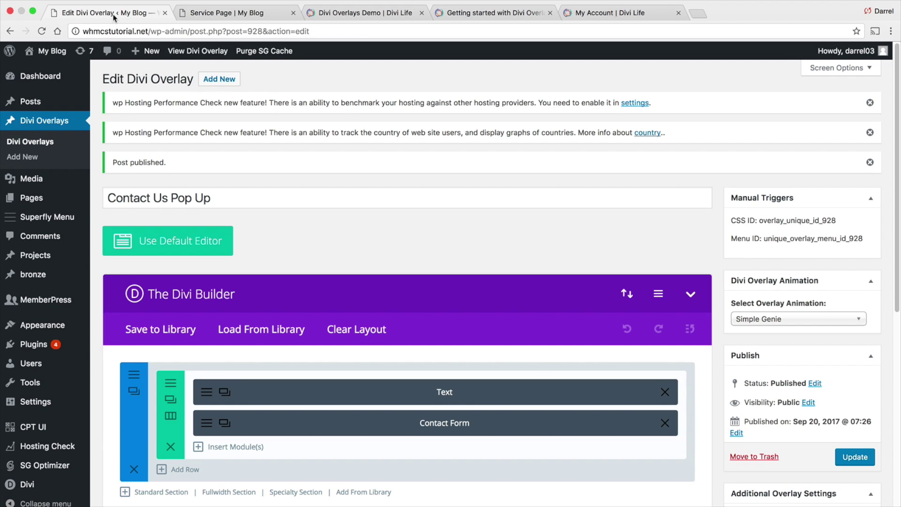
Open the Home page for editing from Pages > All Pages.
mouse_move(51, 198)
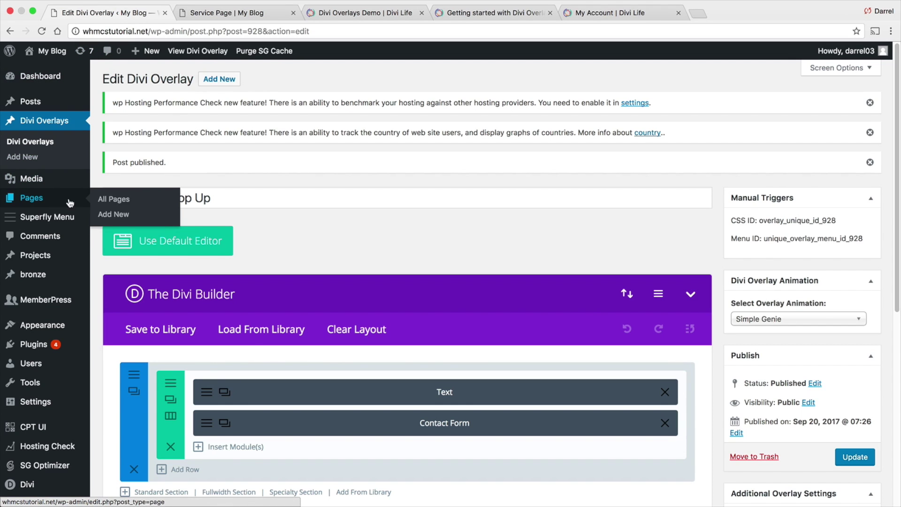
click(110, 201)
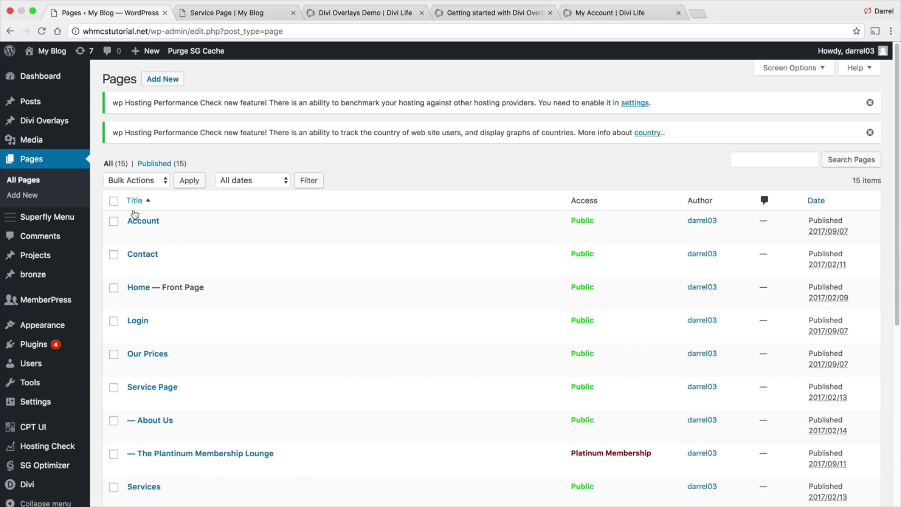
mouse_move(177, 303)
click(134, 300)
scroll(304, 295, down, 4)
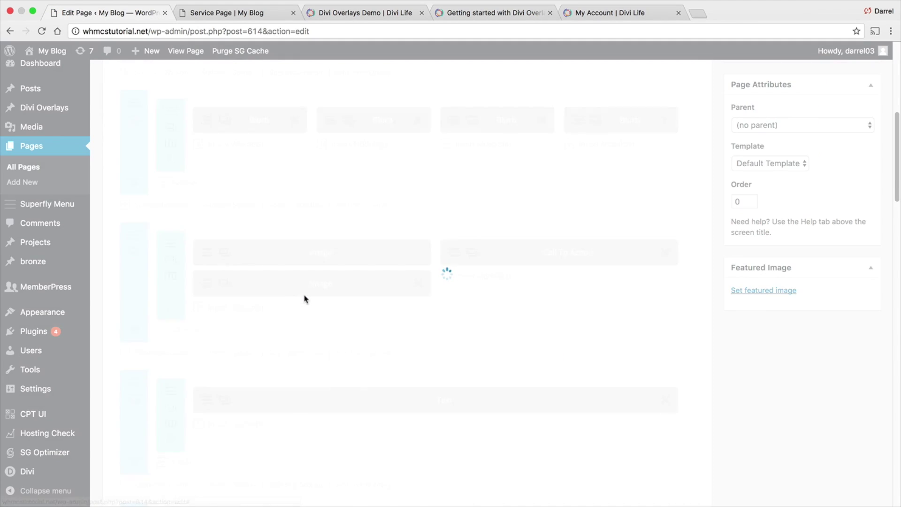
scroll(304, 294, down, 4)
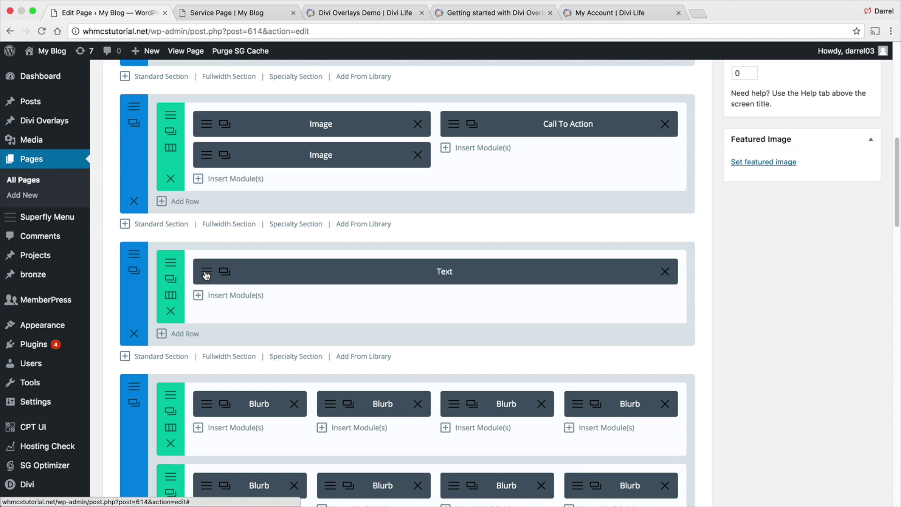
Replace the Text module's HTML with the pasted overlay link template and select its ID 940.
click(210, 275)
click(680, 359)
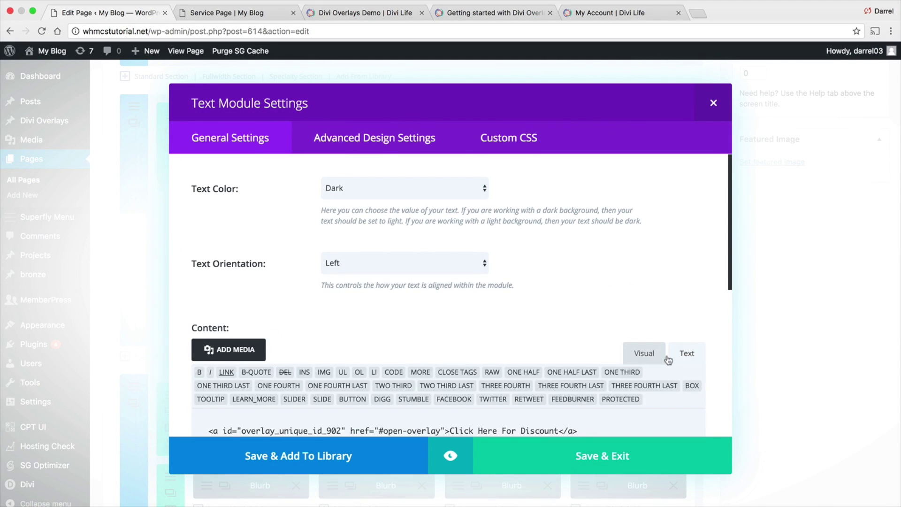
scroll(550, 417, down, 1)
drag(577, 401, 60, 404)
key(BackSpace)
right_click(228, 401)
click(251, 429)
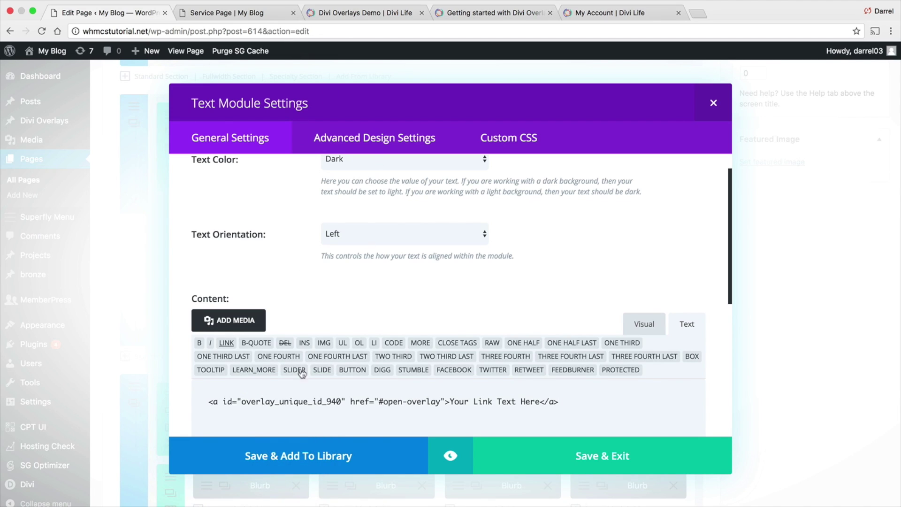
drag(326, 403, 340, 401)
Look up the overlay's CSS ID (928) in the Divi Overlays list.
click(248, 9)
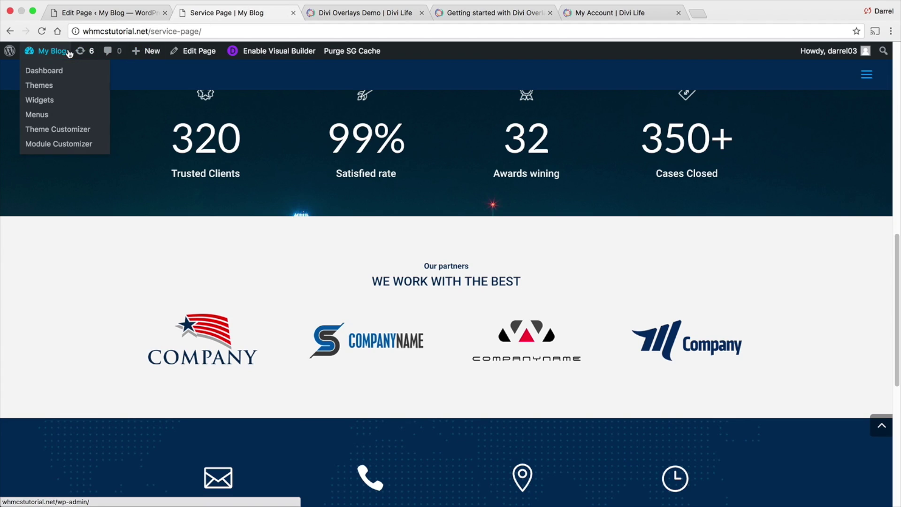
click(62, 72)
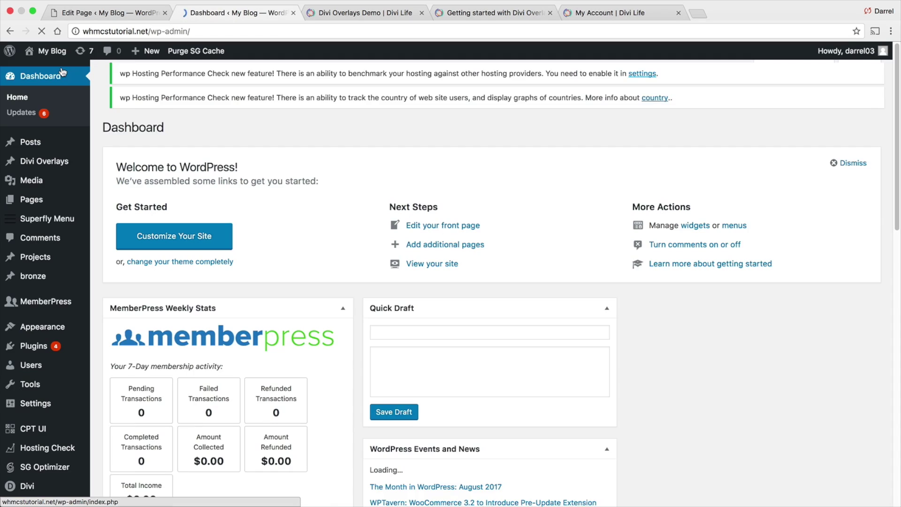
mouse_move(63, 168)
click(125, 162)
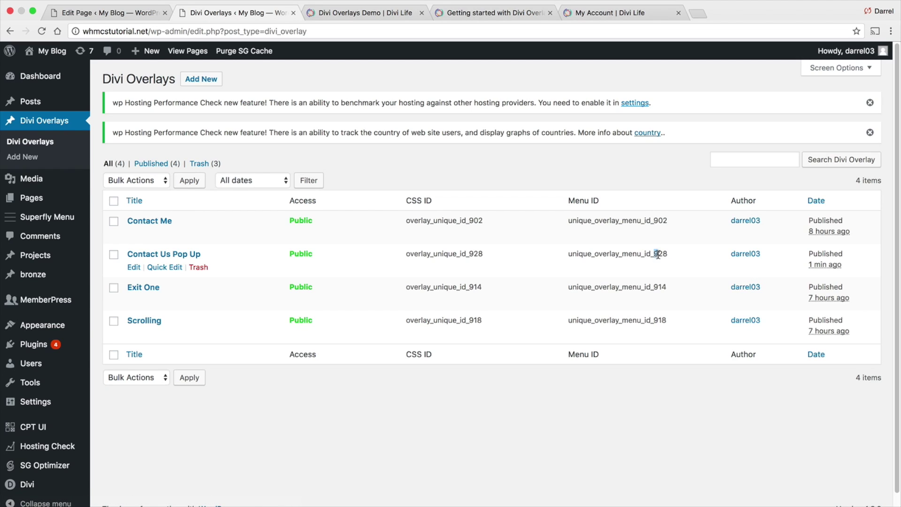
Point the Home page link to overlay 928 with text 'Click Here For Discount' and update the page.
click(129, 9)
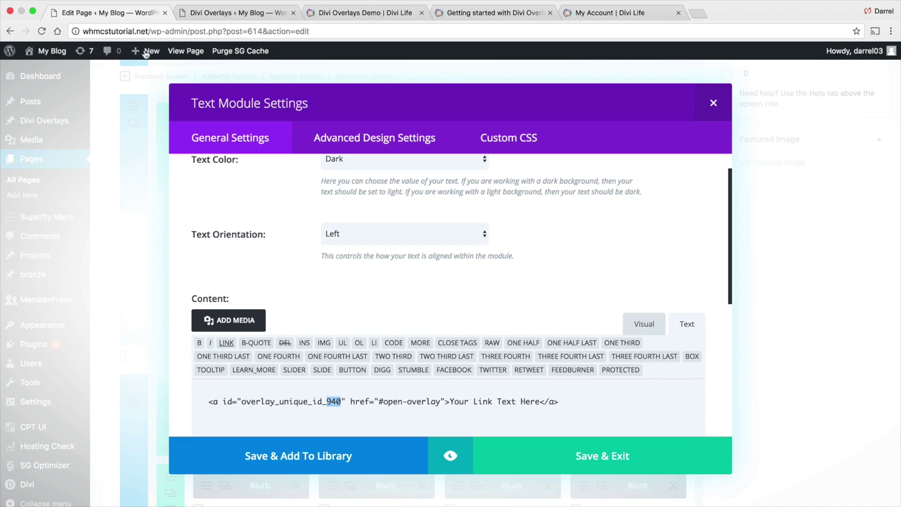
text(928)
drag(450, 401, 538, 402)
text(Click )
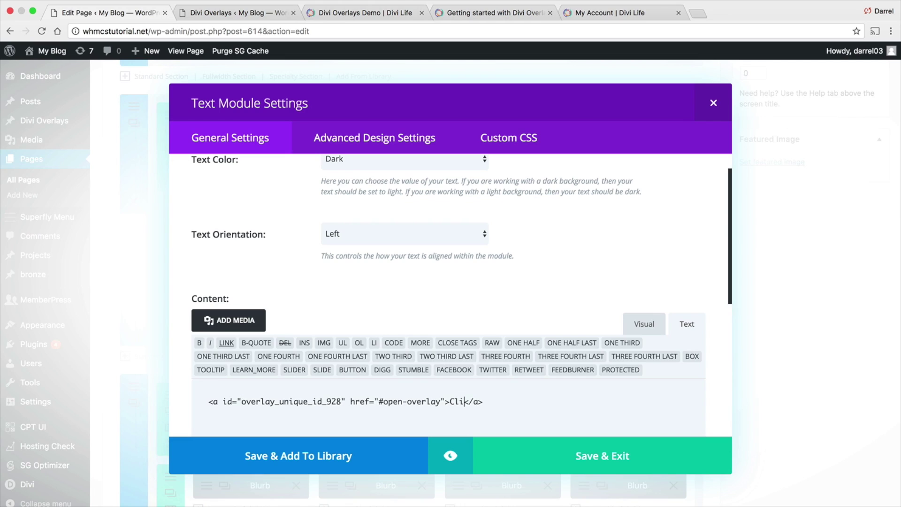
text(Here For Discount)
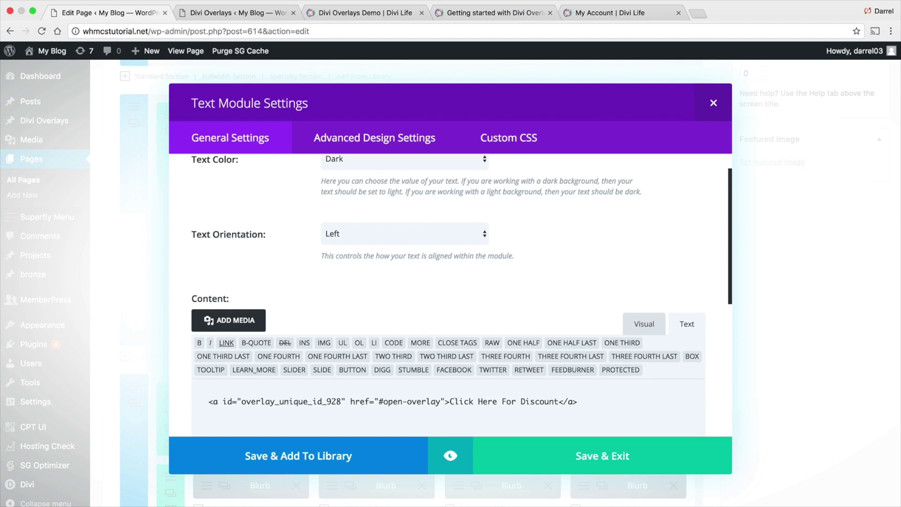
click(653, 460)
scroll(772, 372, up, 5)
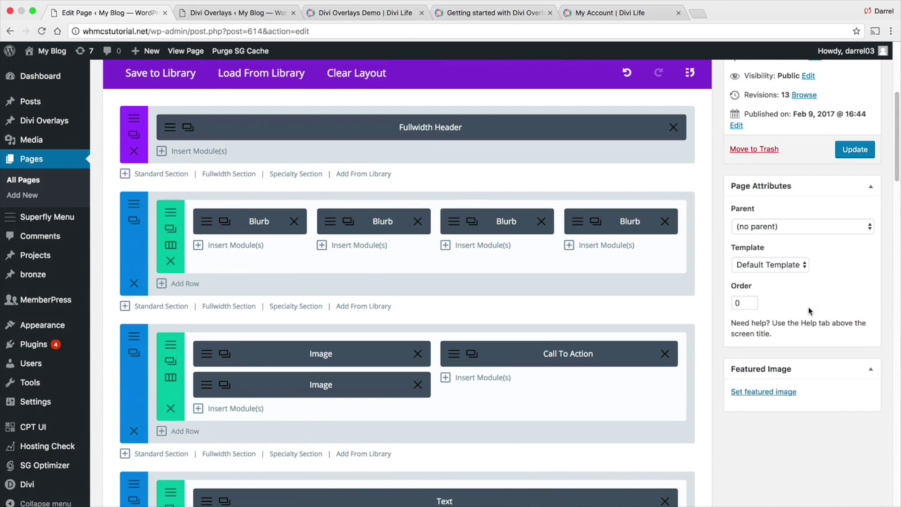
click(855, 147)
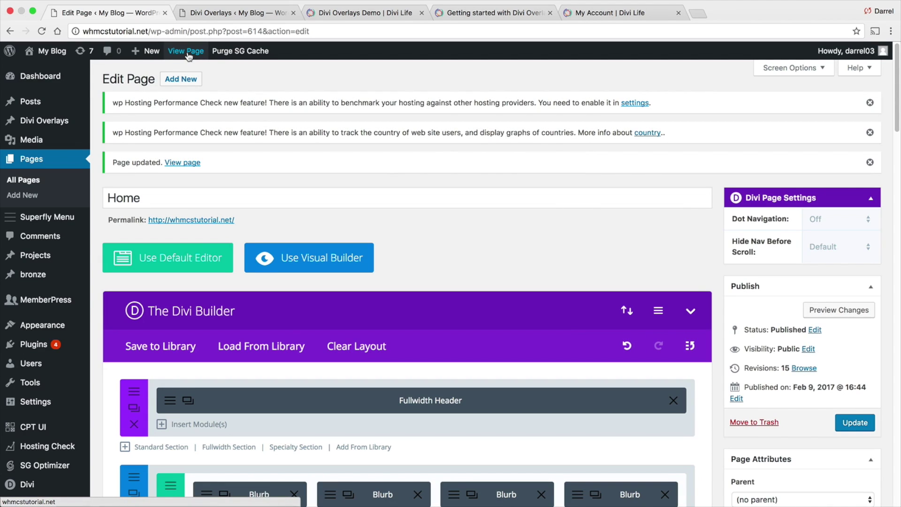
On the live home page, check that 'Click Here For Discount' opens the Contact Us Now popup, then close it.
click(188, 52)
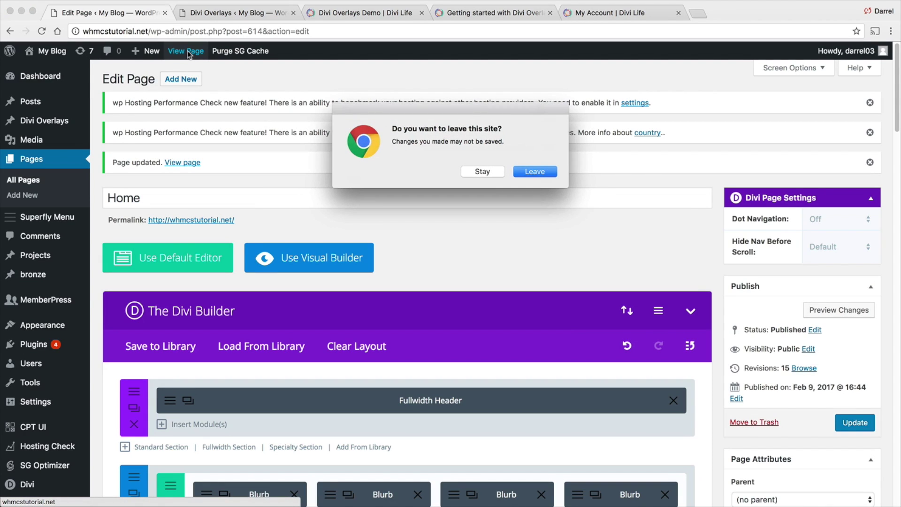
click(530, 173)
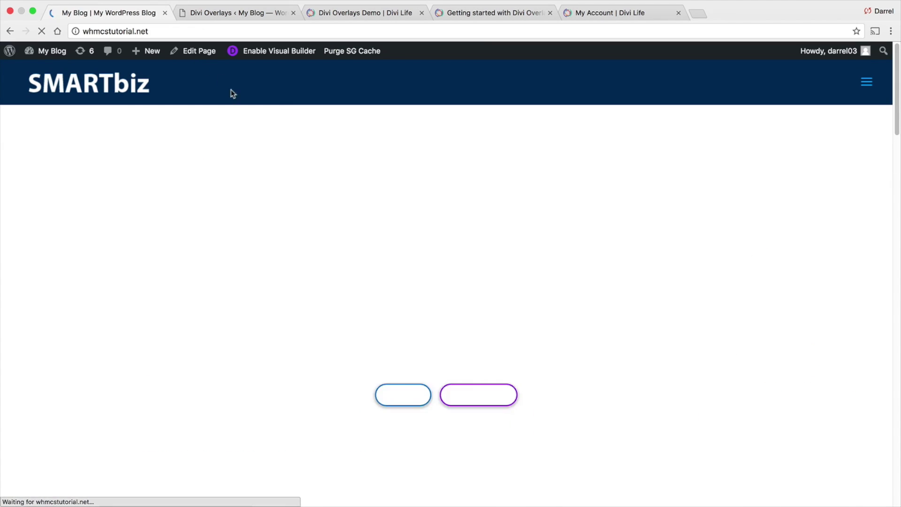
scroll(410, 266, down, 10)
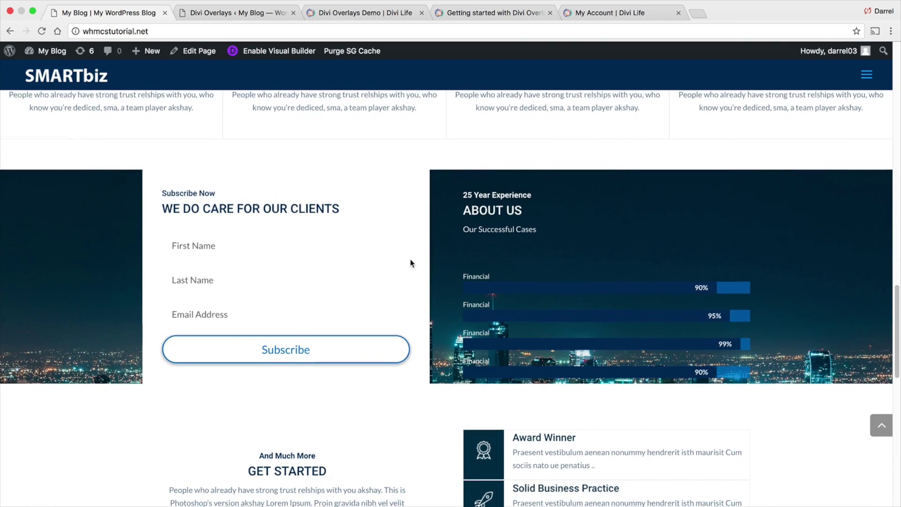
scroll(410, 259, up, 8)
scroll(410, 256, up, 3)
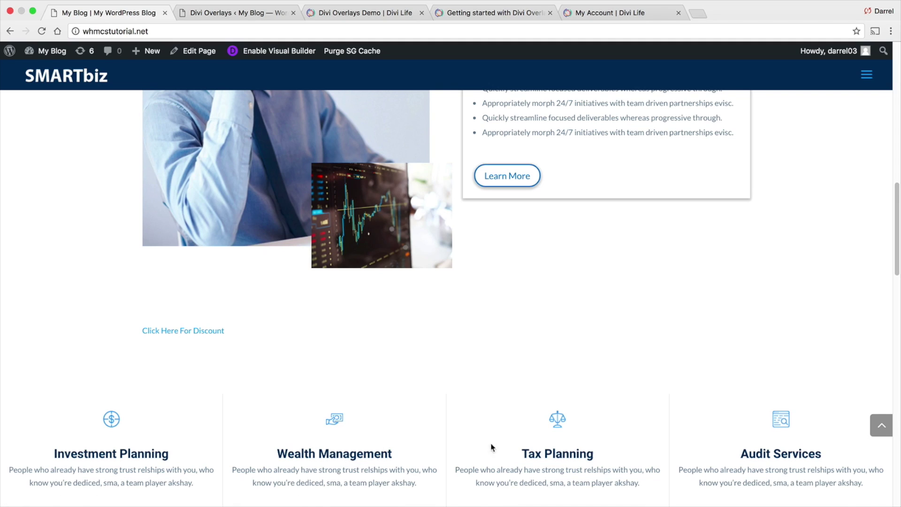
click(187, 333)
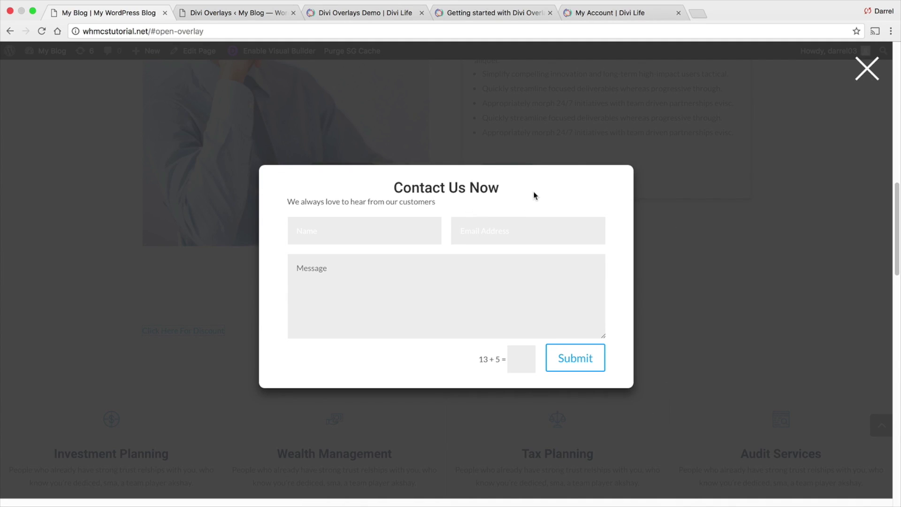
click(861, 69)
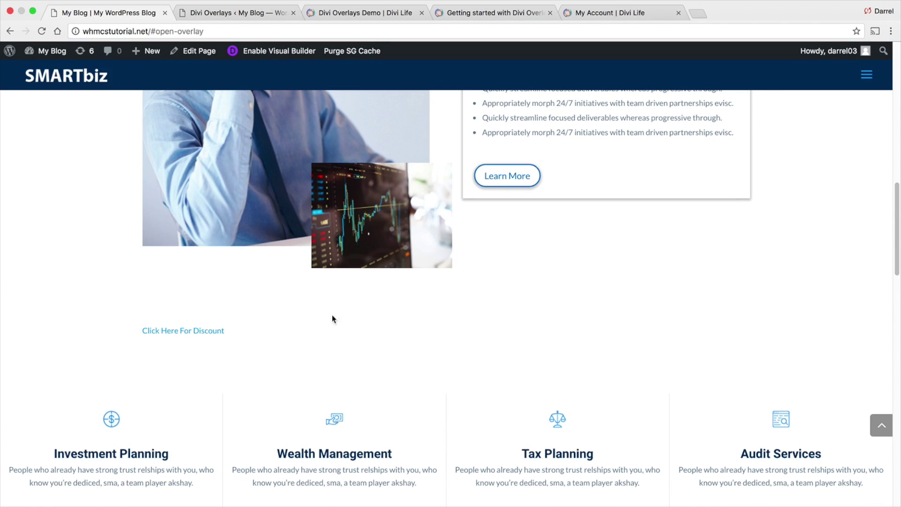
Retest the Learn More (Lets Talk) and Click Here For Discount (Contact Us Now) popups.
scroll(423, 305, up, 5)
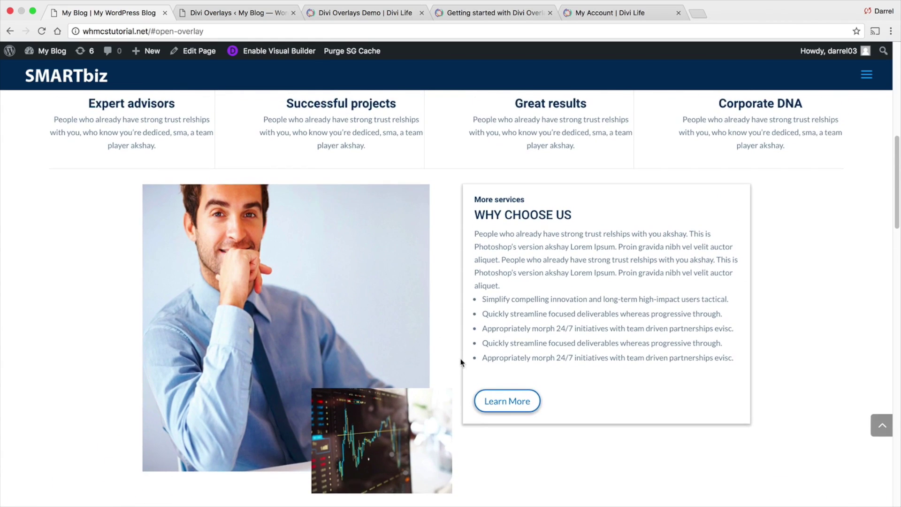
scroll(469, 347, down, 1)
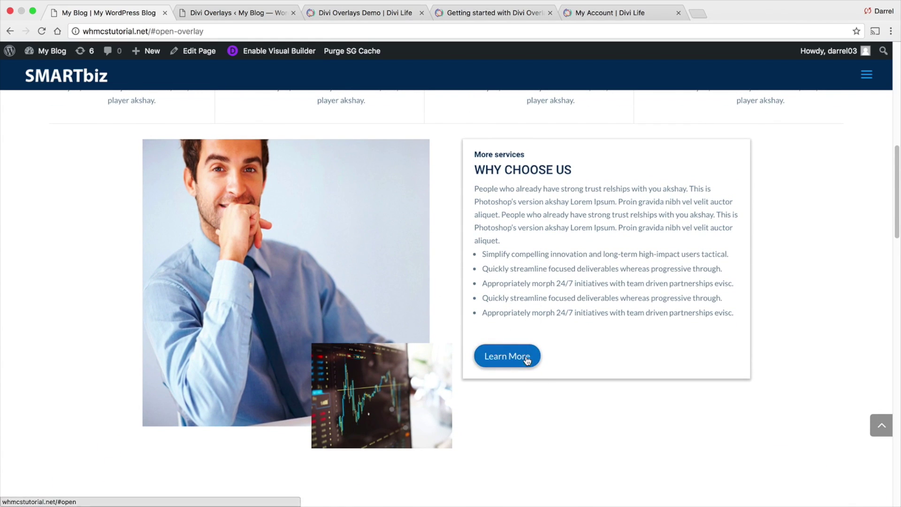
click(526, 357)
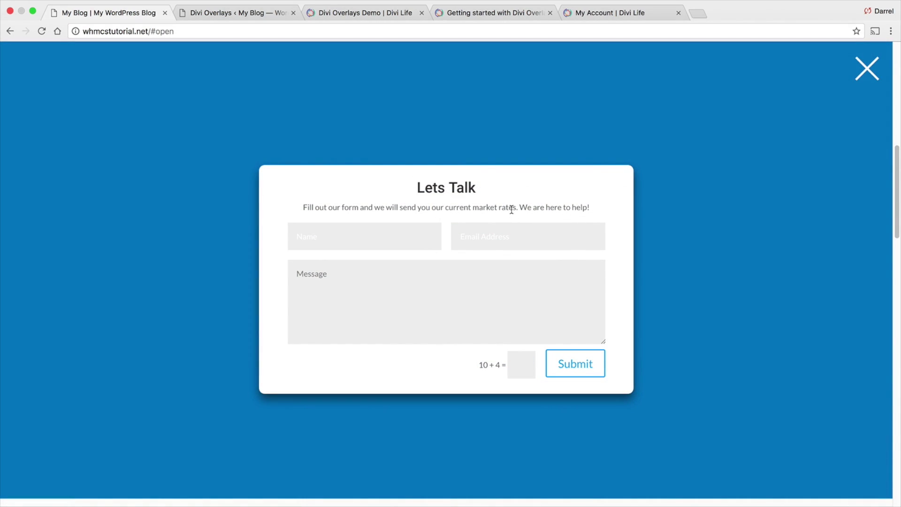
click(867, 69)
scroll(309, 382, down, 2)
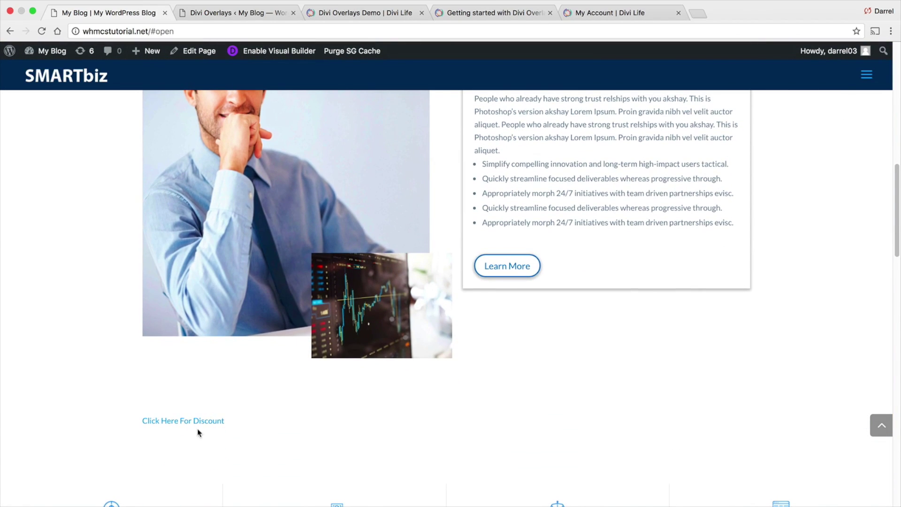
click(196, 422)
click(865, 69)
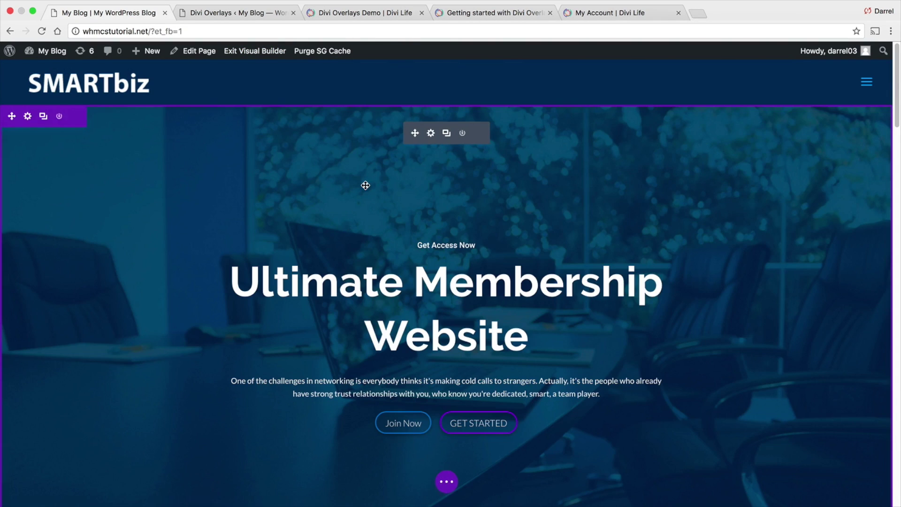
scroll(377, 187, down, 20)
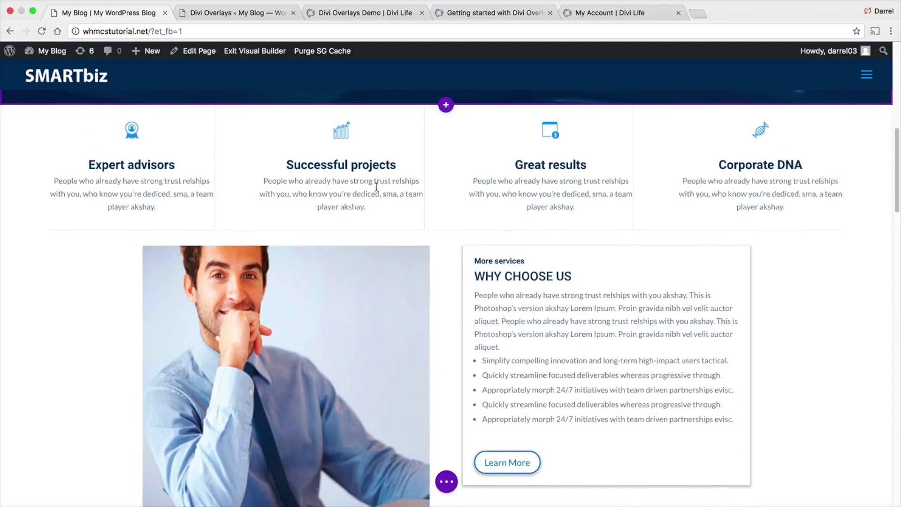
scroll(472, 233, up, 15)
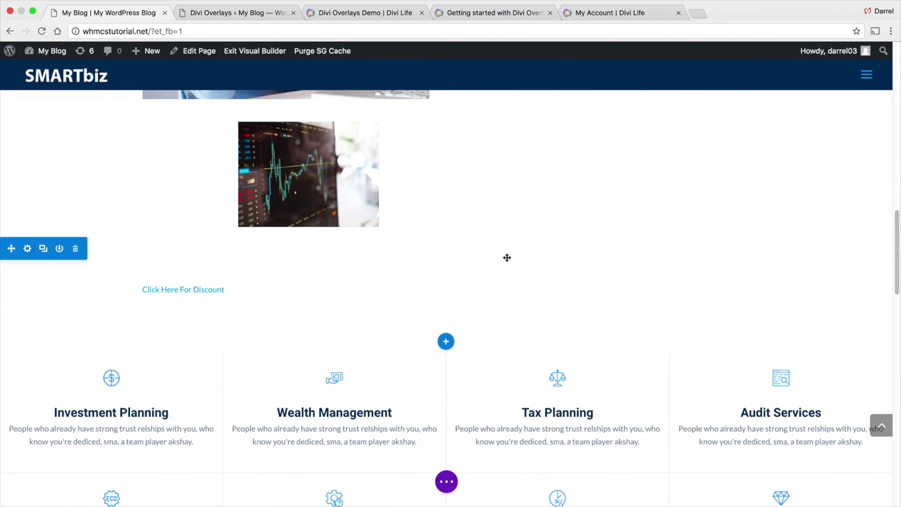
scroll(513, 266, up, 10)
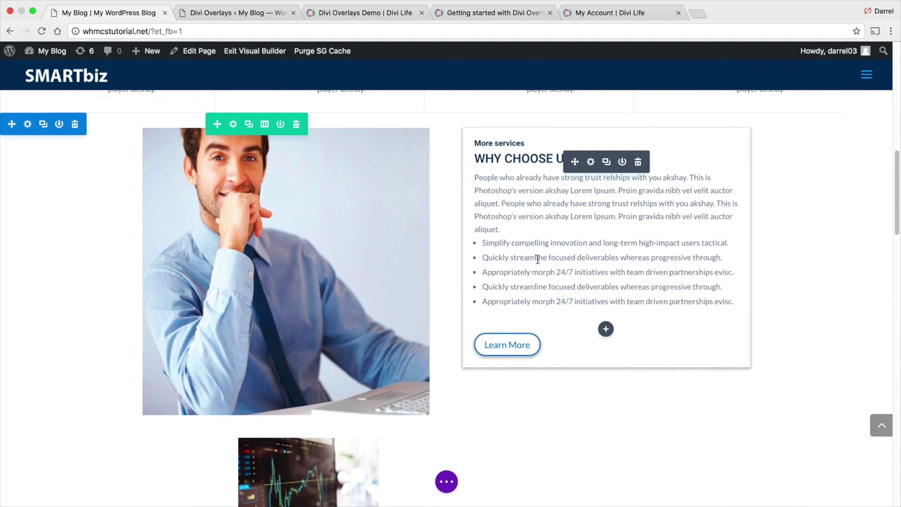
Open the Call To Action module's CSS settings and select its current ID overlay_unique_id_902.
click(591, 207)
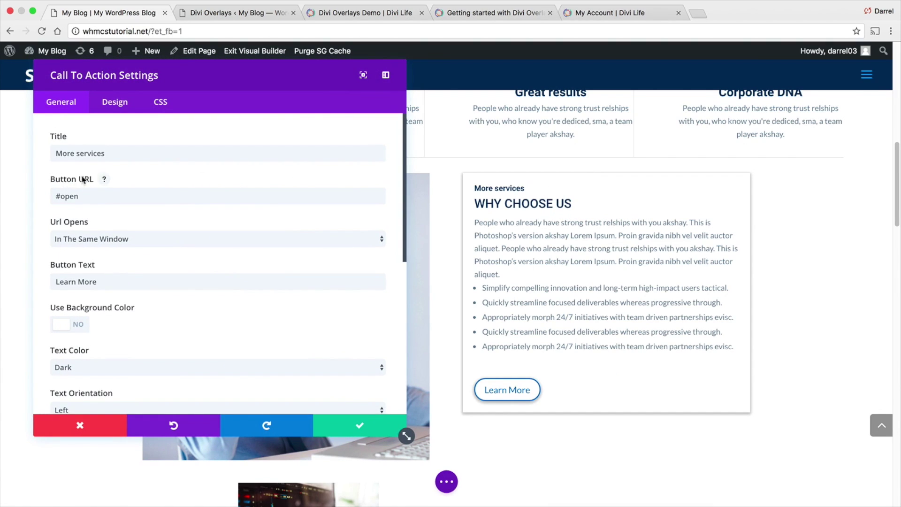
click(62, 197)
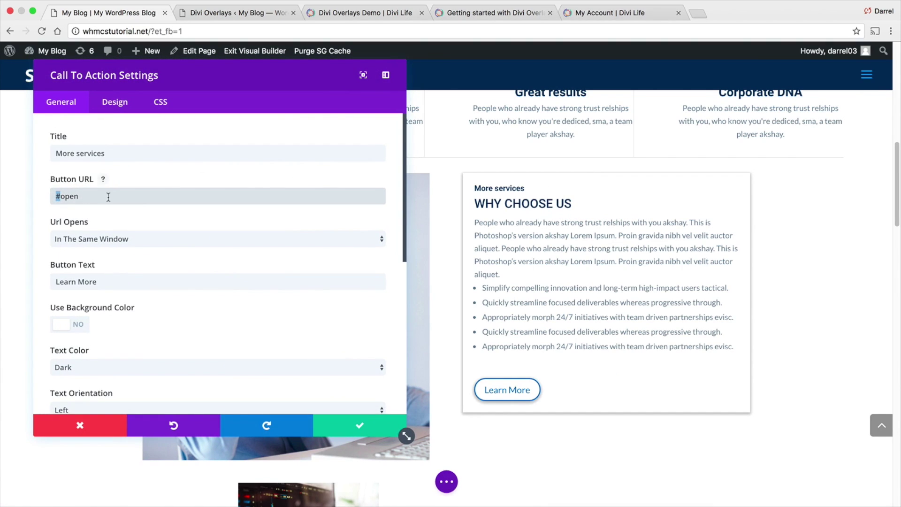
click(162, 104)
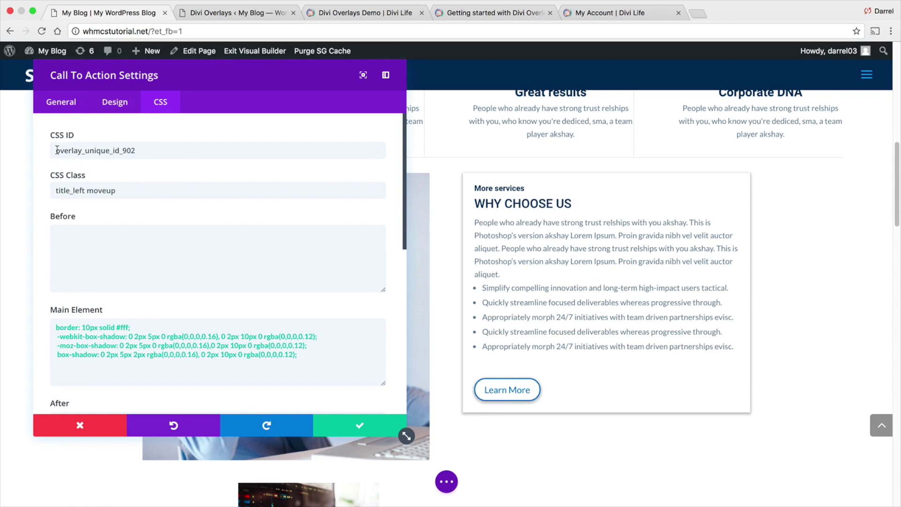
drag(56, 150, 159, 149)
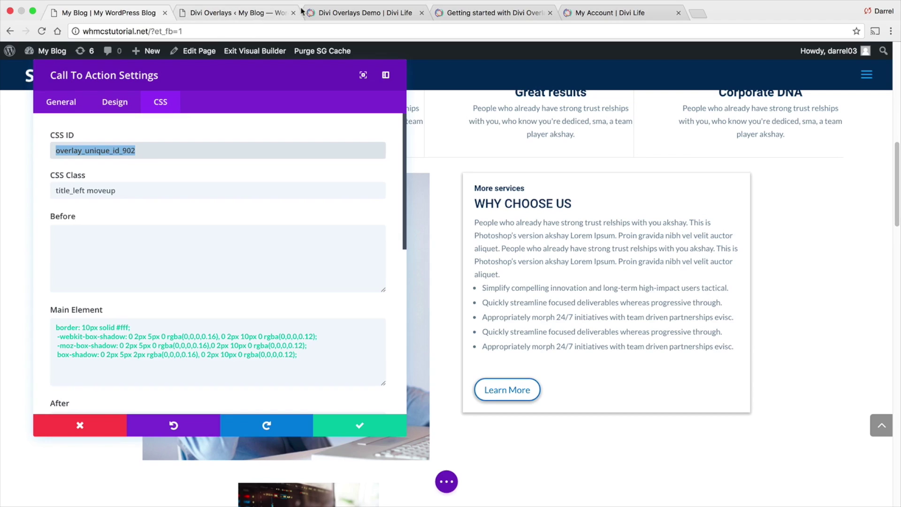
Copy the Contact Us Pop Up CSS ID overlay_unique_id_928 from the Divi Overlays list.
click(272, 13)
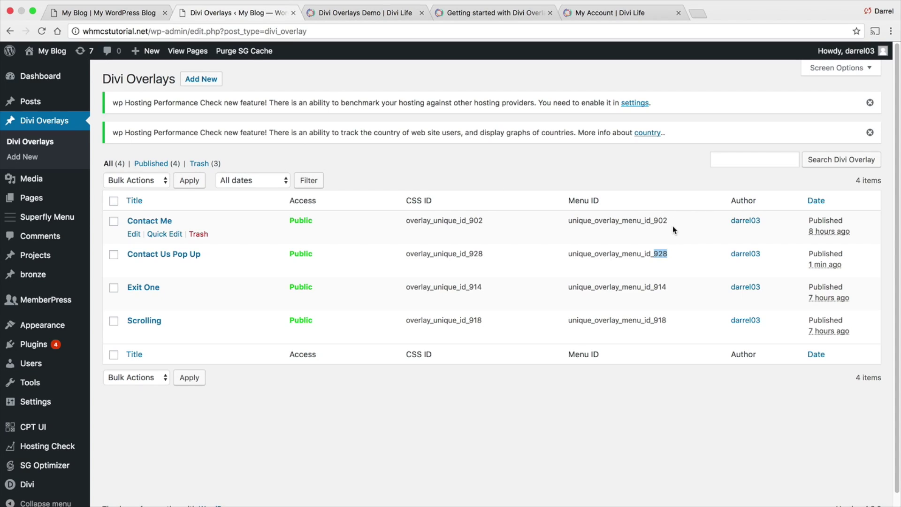
drag(671, 253, 563, 254)
right_click(577, 254)
click(594, 272)
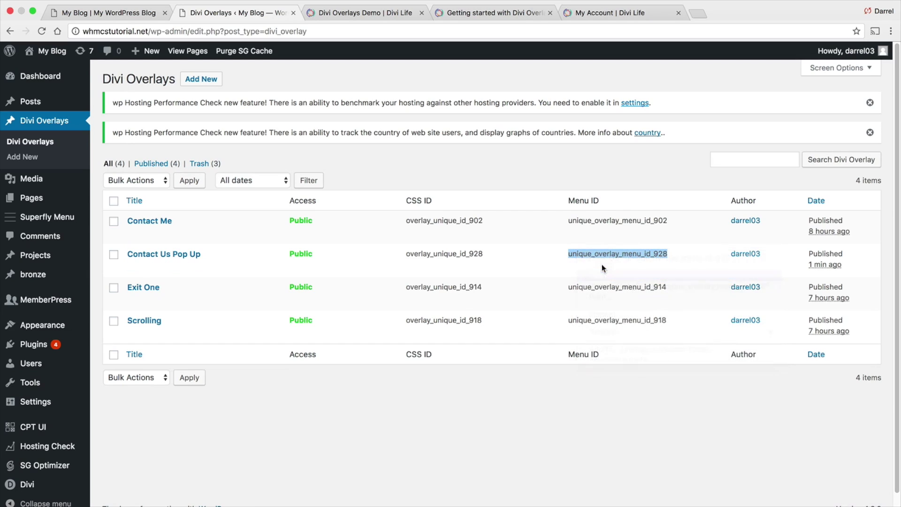
drag(486, 253, 403, 251)
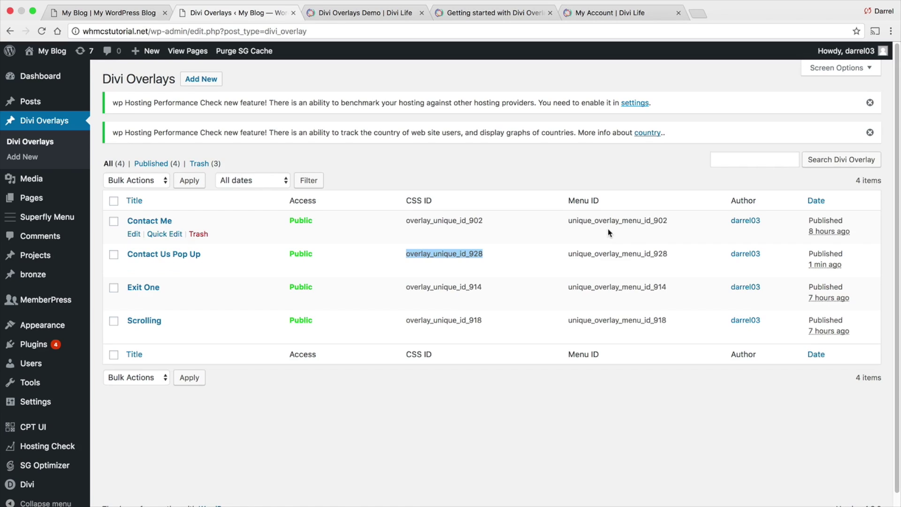
right_click(473, 256)
click(482, 280)
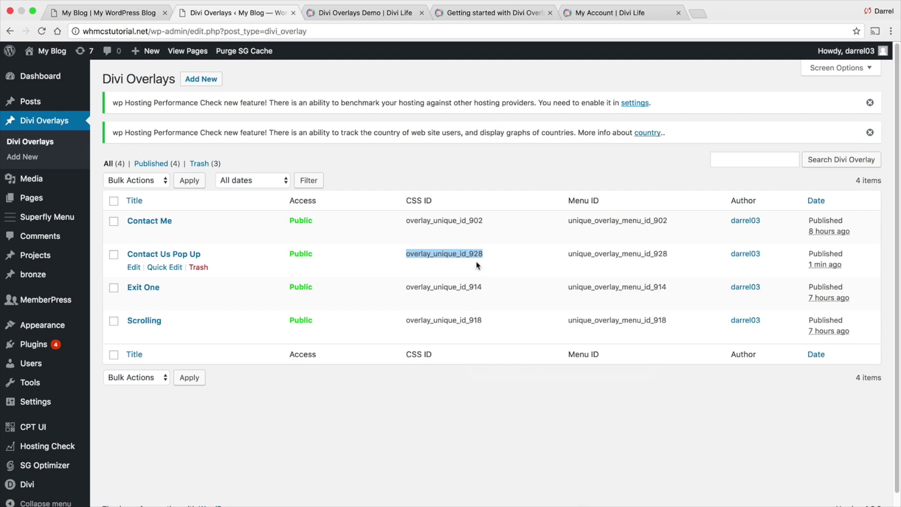
Paste overlay_unique_id_928 as the Call To Action CSS ID, confirm, and save the page.
click(127, 13)
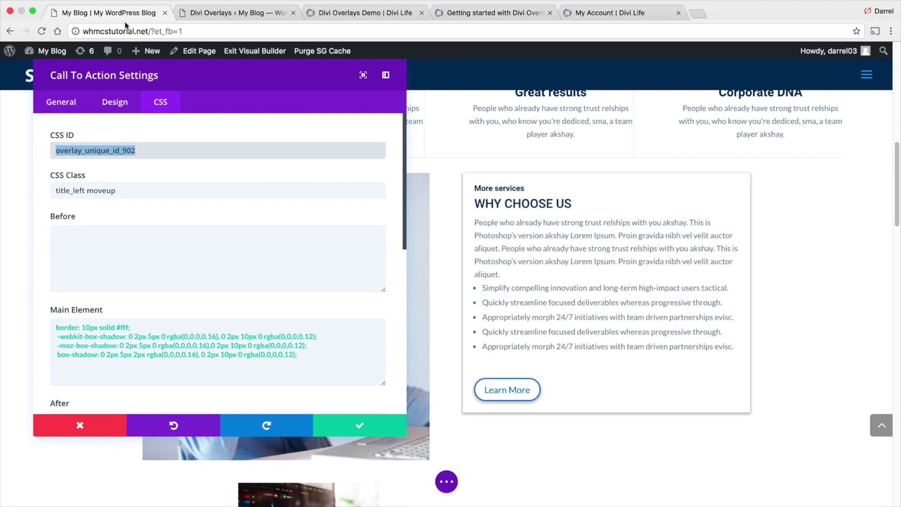
right_click(100, 150)
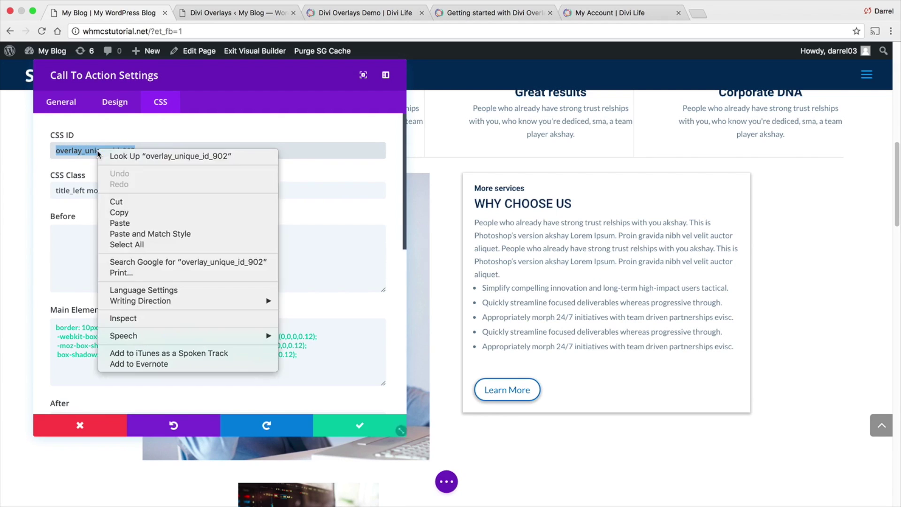
click(141, 214)
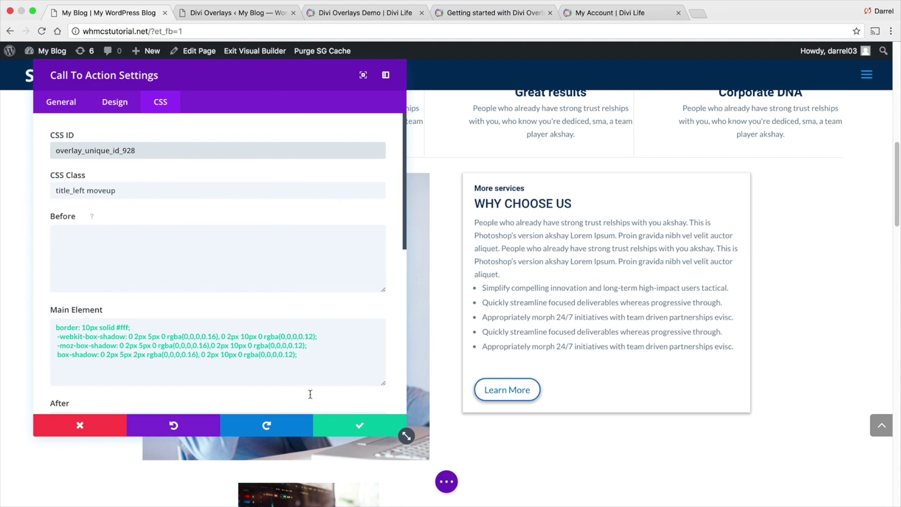
click(360, 425)
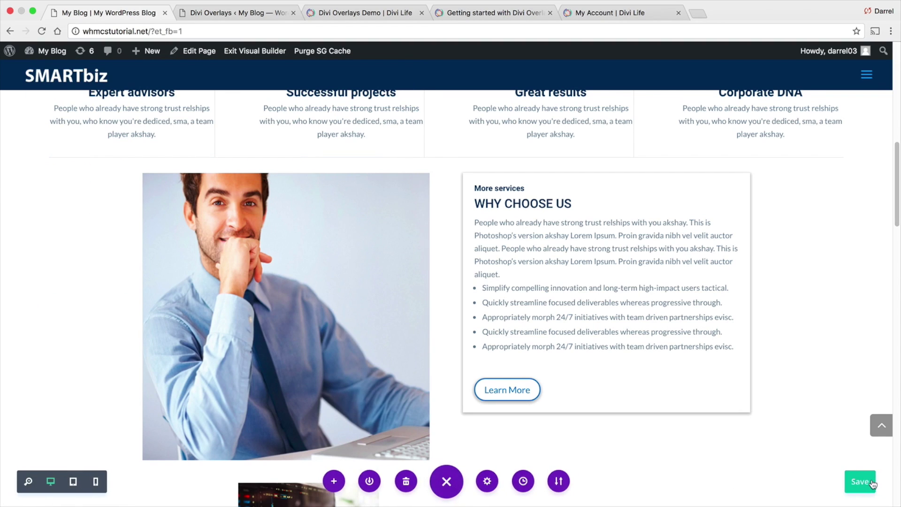
click(864, 481)
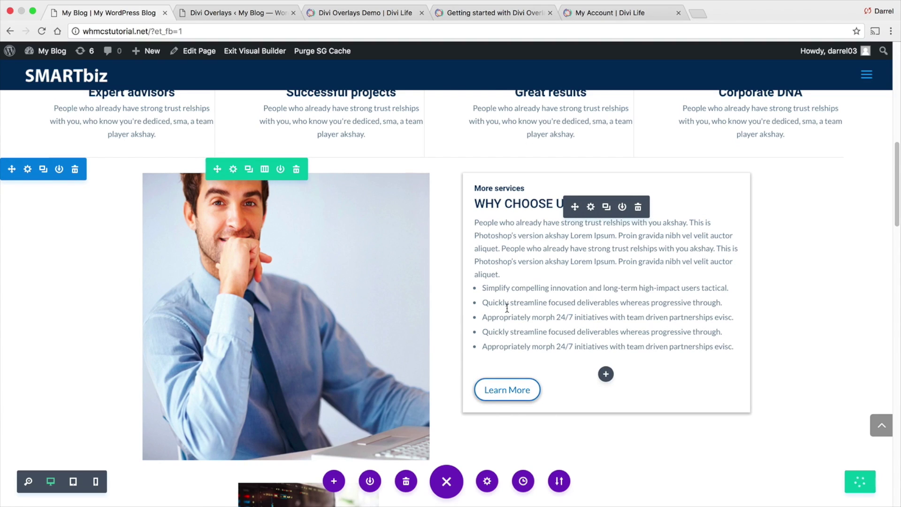
click(258, 55)
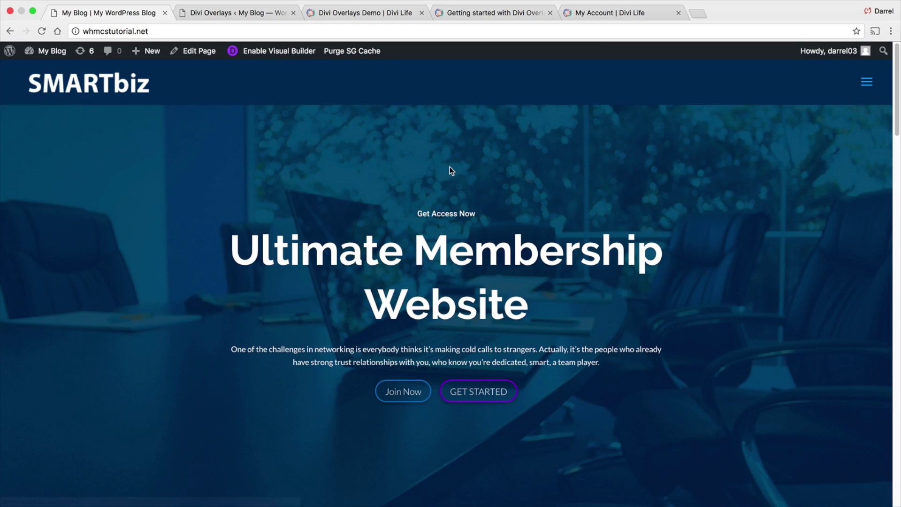
scroll(450, 167, down, 9)
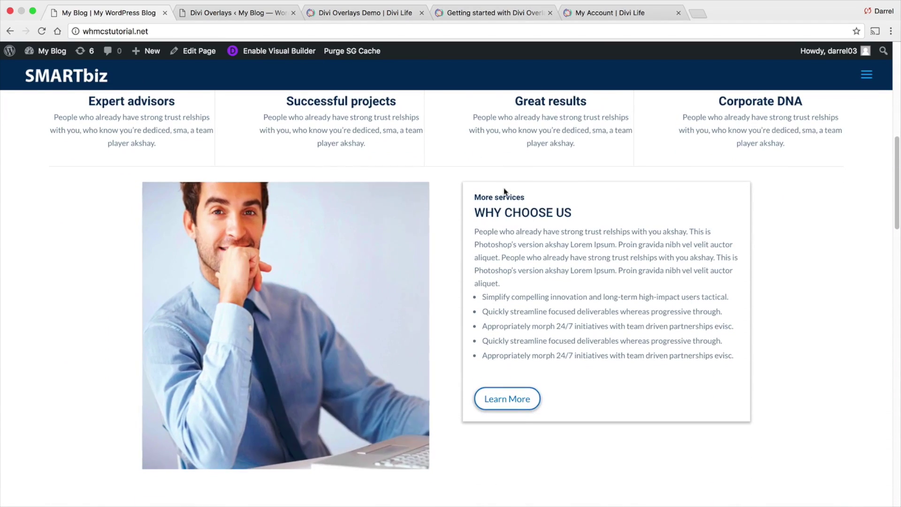
click(517, 402)
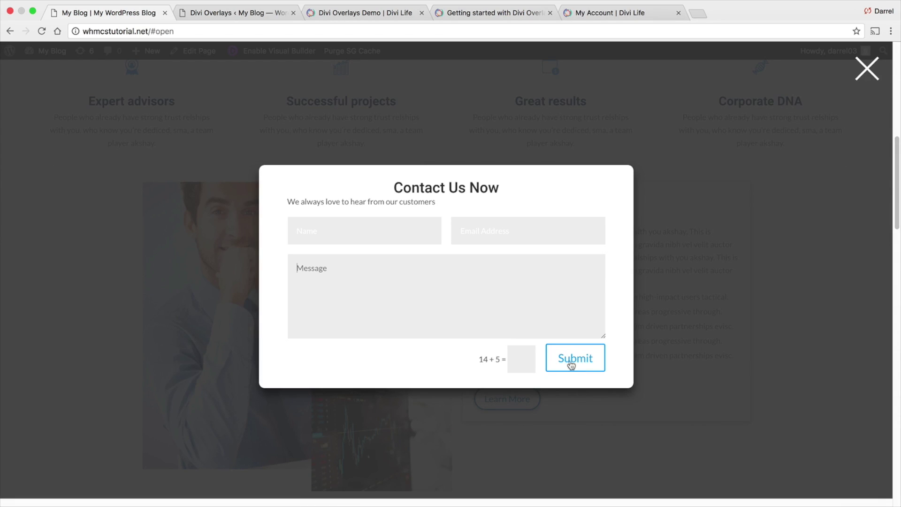
click(866, 70)
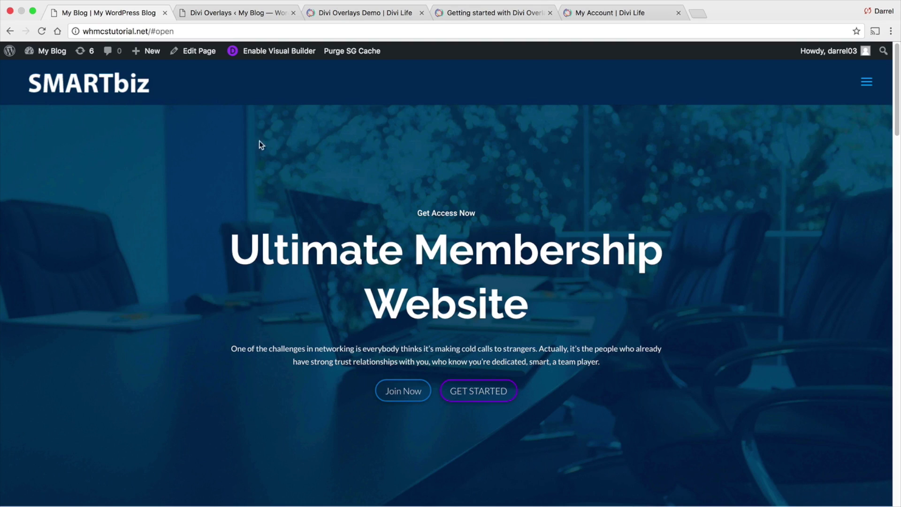
Add a new Divi overlay and enter the title 'Scroll Acticvation'.
mouse_move(46, 51)
click(45, 72)
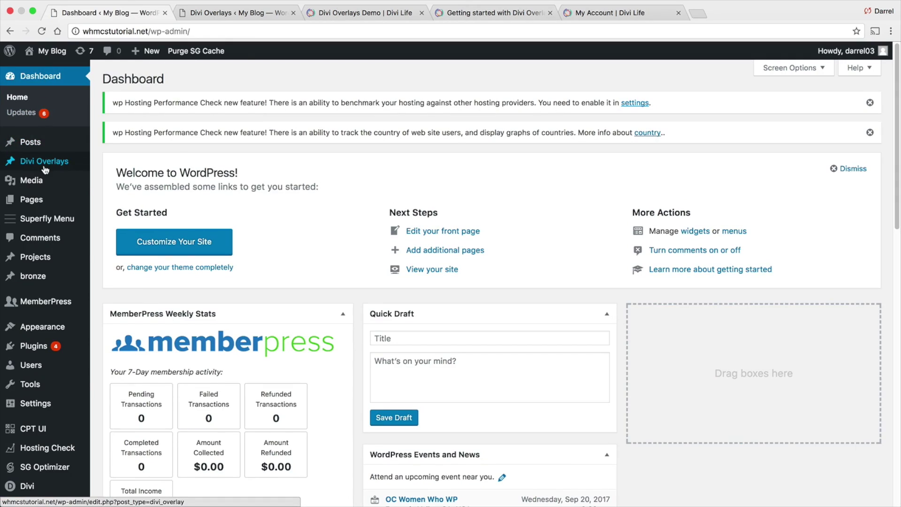
mouse_move(47, 164)
click(115, 177)
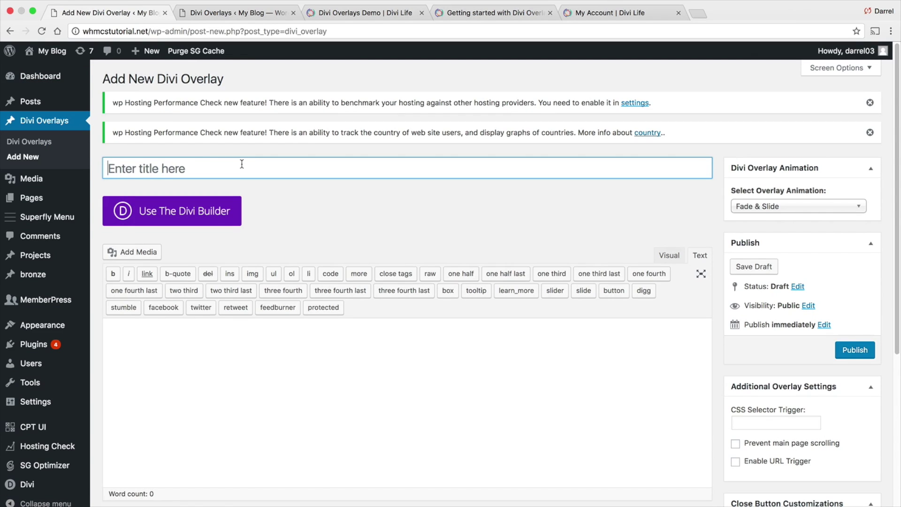
text(Scroll)
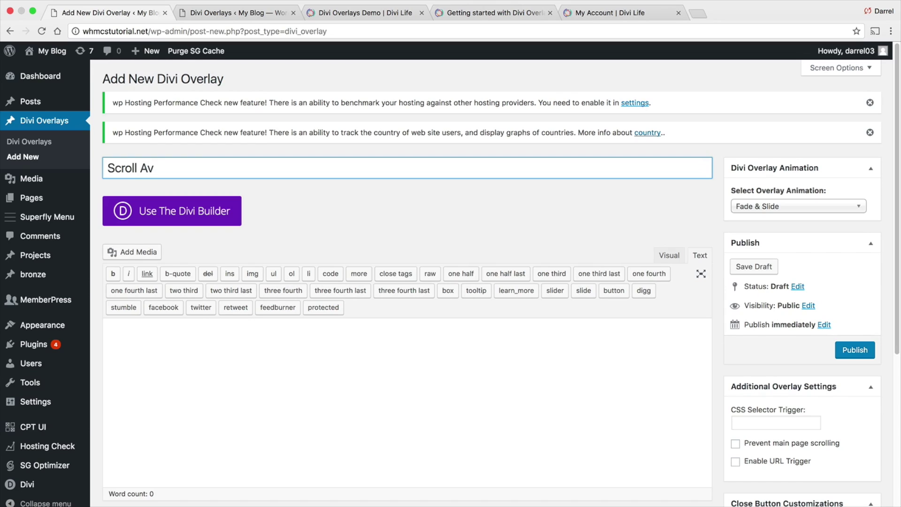
text( Acticvation)
Correct the title to 'Scroll Activation' and switch the overlay to the Divi Builder.
right_click(172, 177)
right_click(176, 170)
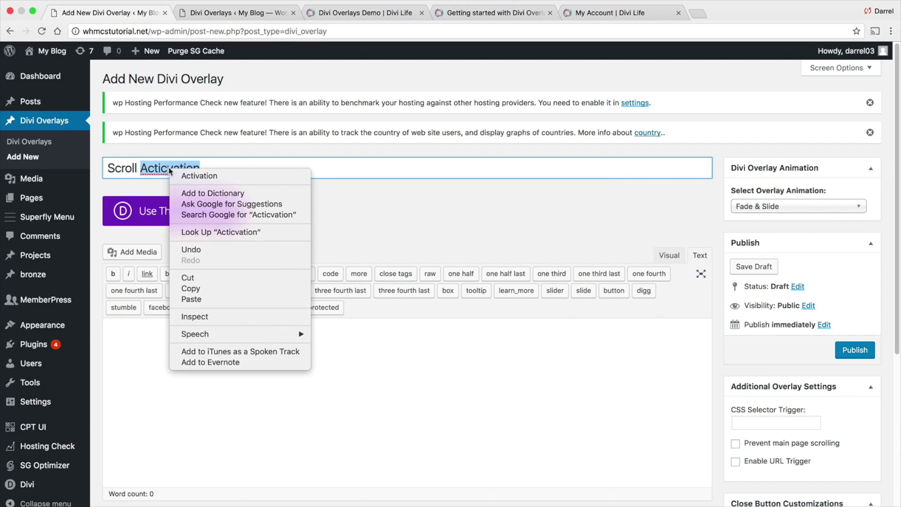
click(190, 166)
click(202, 210)
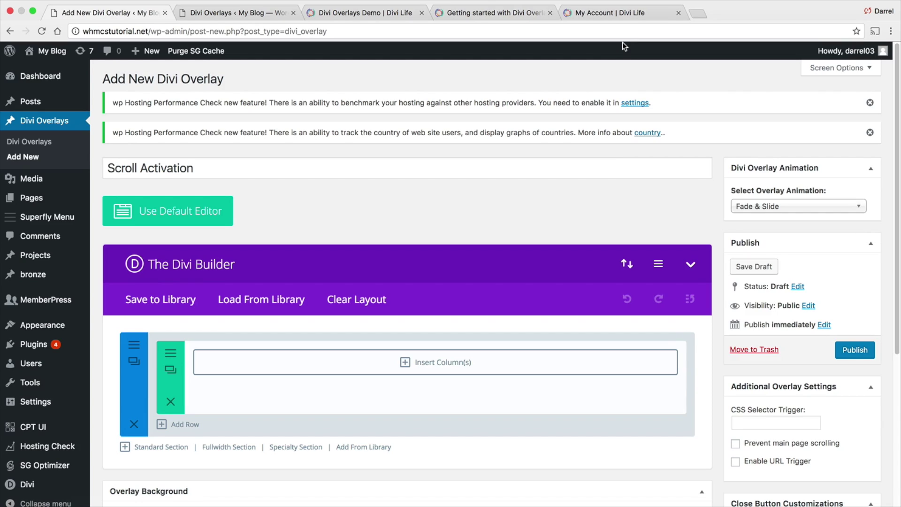
Import the subscribe-with-progress-bar.json layout into the Scroll Activation overlay.
click(630, 264)
click(451, 206)
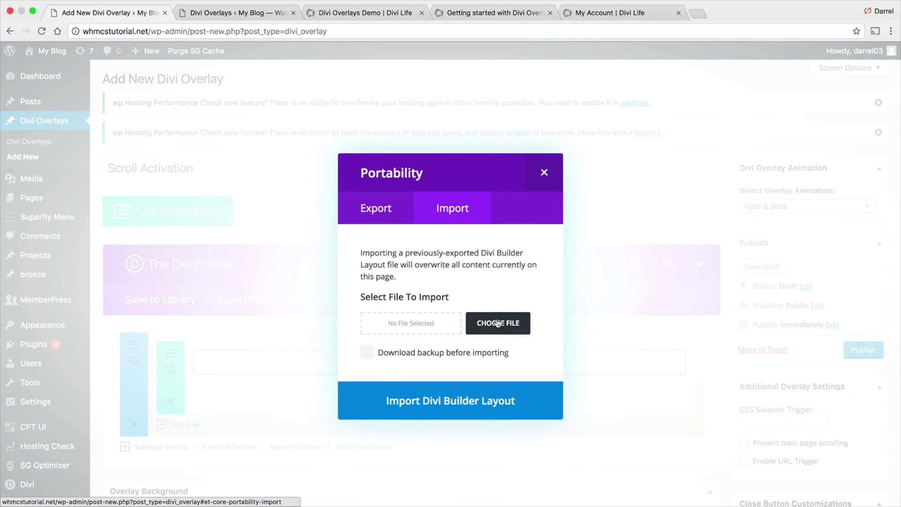
click(497, 323)
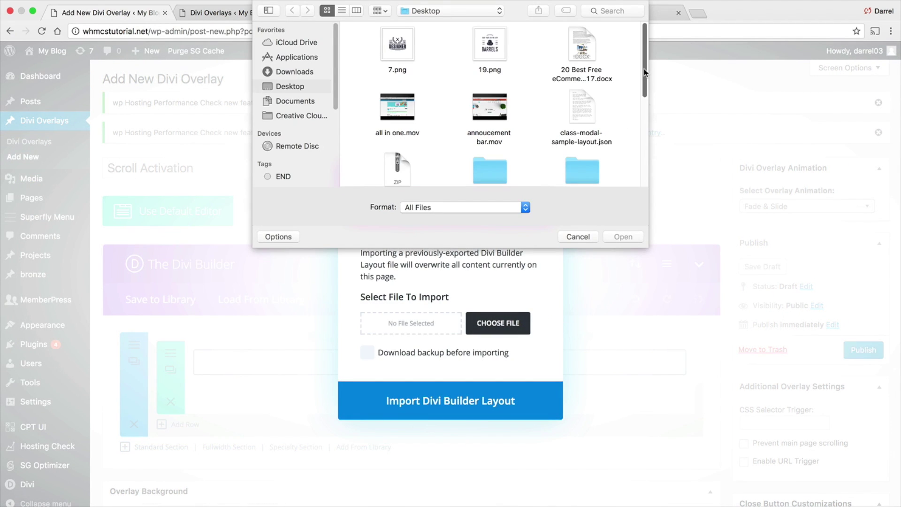
drag(644, 68, 643, 167)
double_click(505, 173)
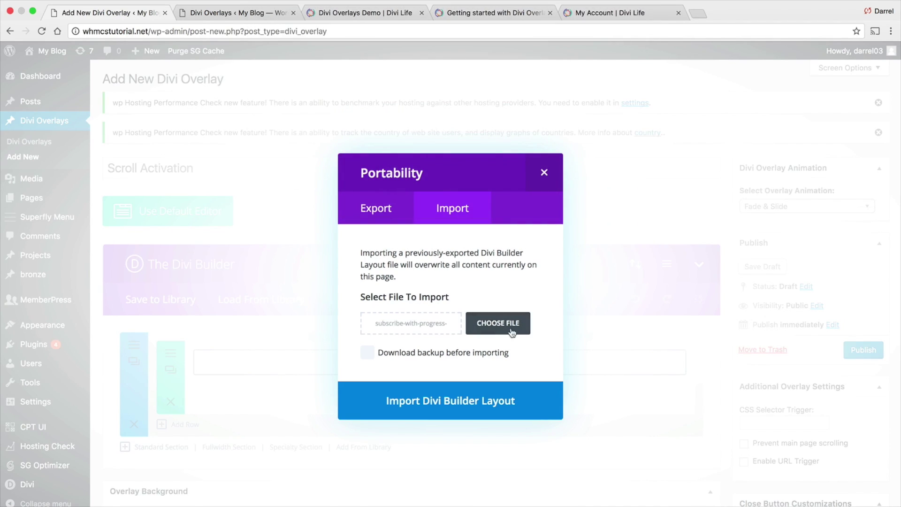
click(506, 404)
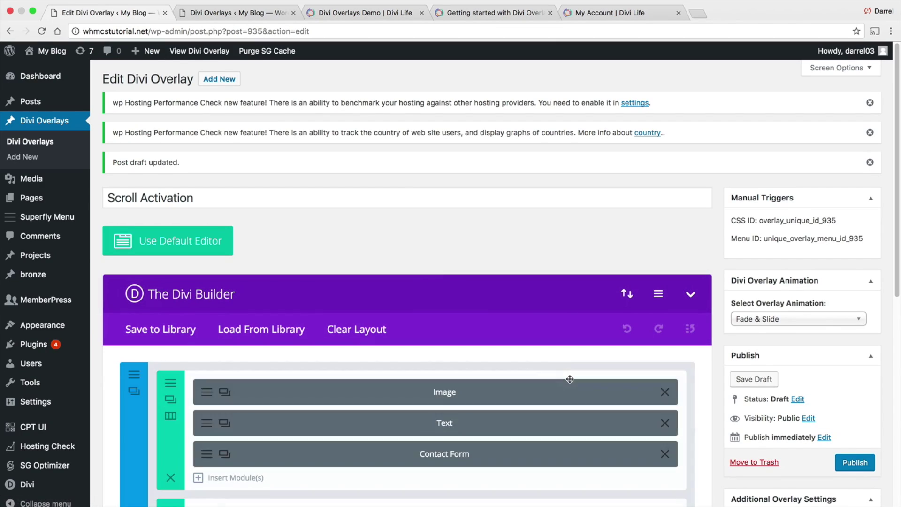
Set the overlay animation to Simple Genie.
click(768, 318)
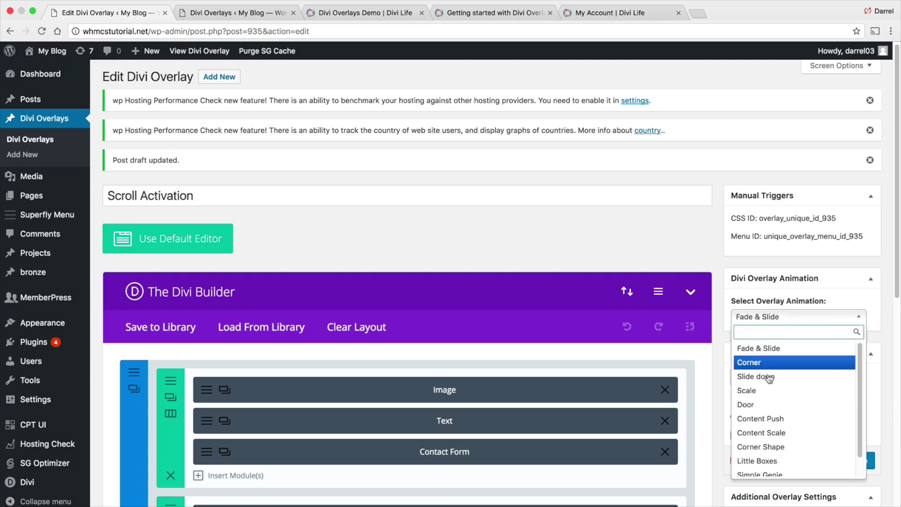
click(783, 431)
click(772, 315)
scroll(769, 413, down, 1)
click(765, 454)
scroll(711, 404, down, 1)
scroll(711, 404, down, 7)
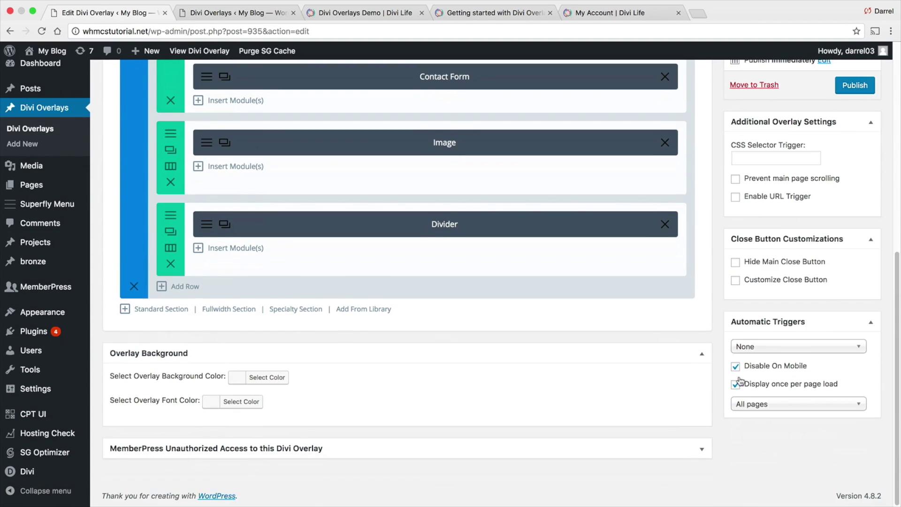
Set the automatic trigger to Scroll Percentage starting at 1000px.
click(762, 349)
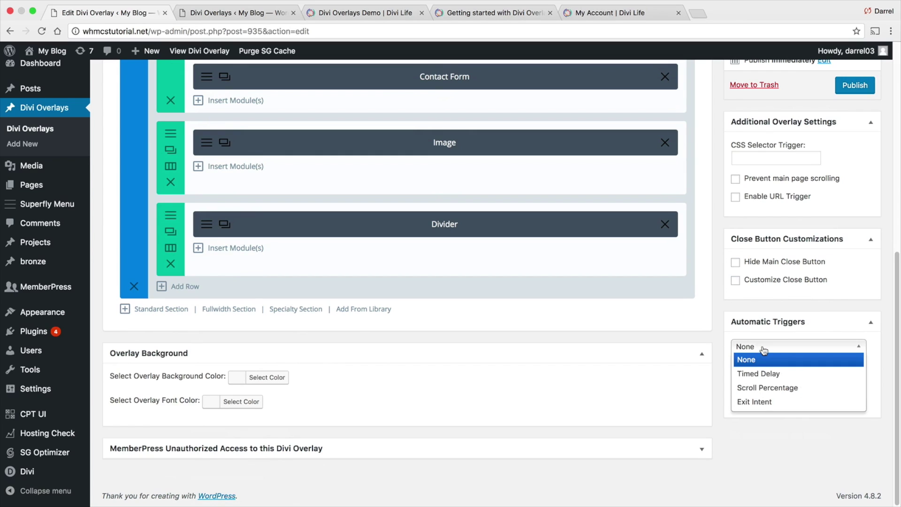
click(791, 375)
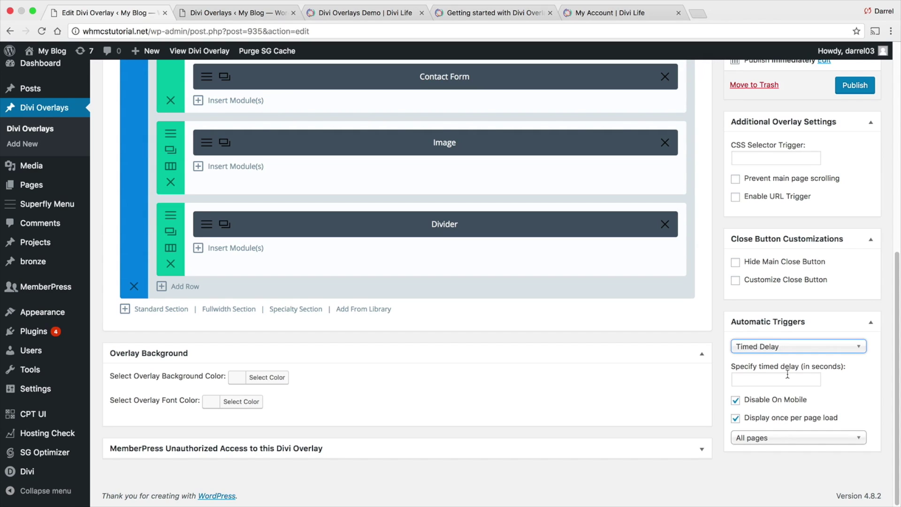
click(788, 347)
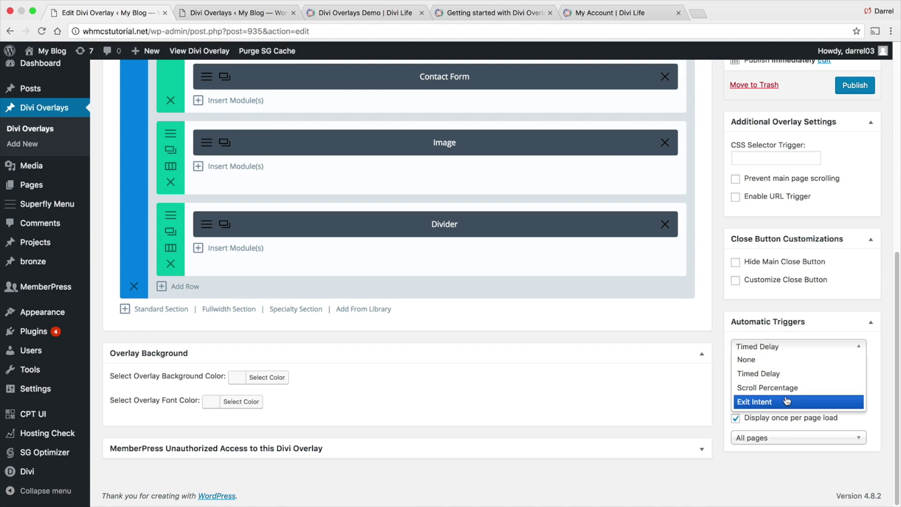
click(786, 387)
click(787, 386)
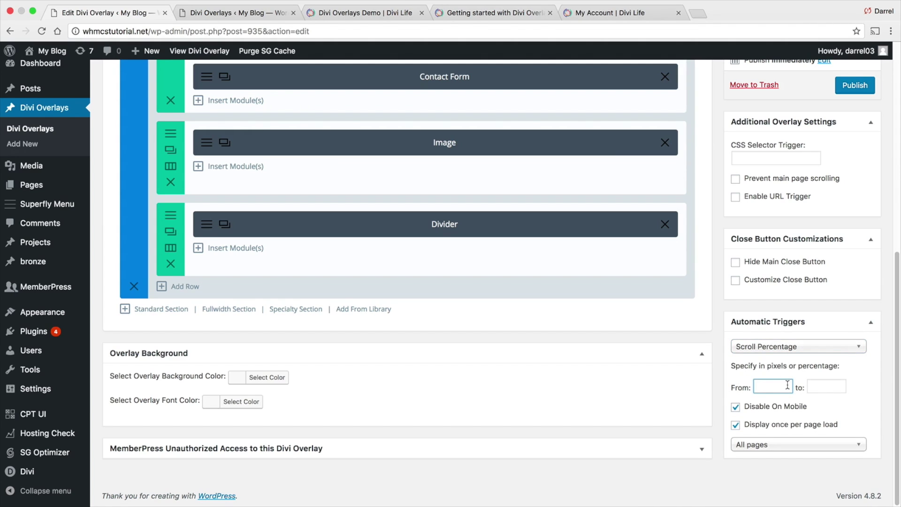
text(1000px)
key(Tab)
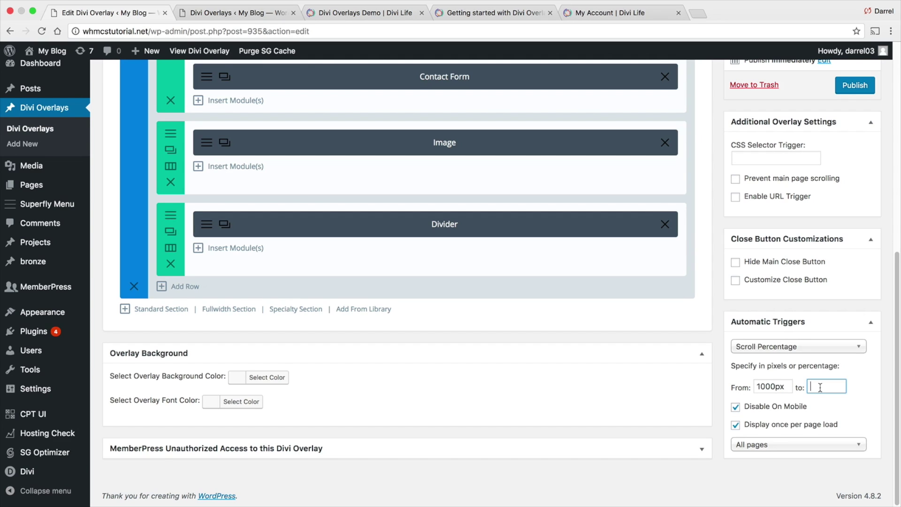
scroll(820, 379, up, 3)
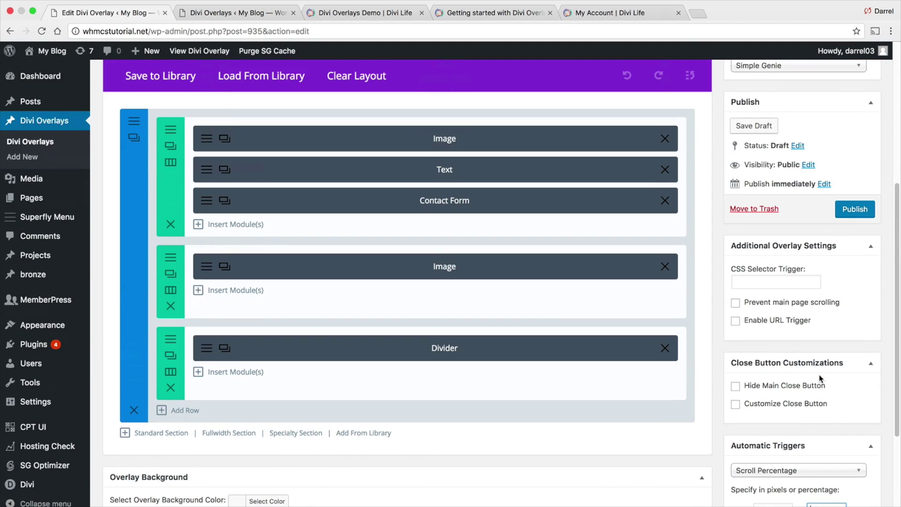
scroll(819, 379, down, 3)
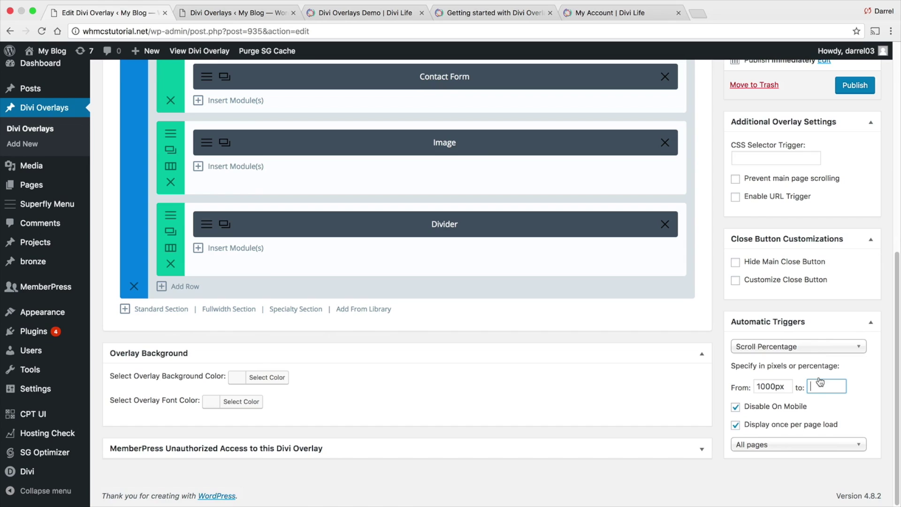
Keep the overlay showing on all pages and publish it.
click(820, 445)
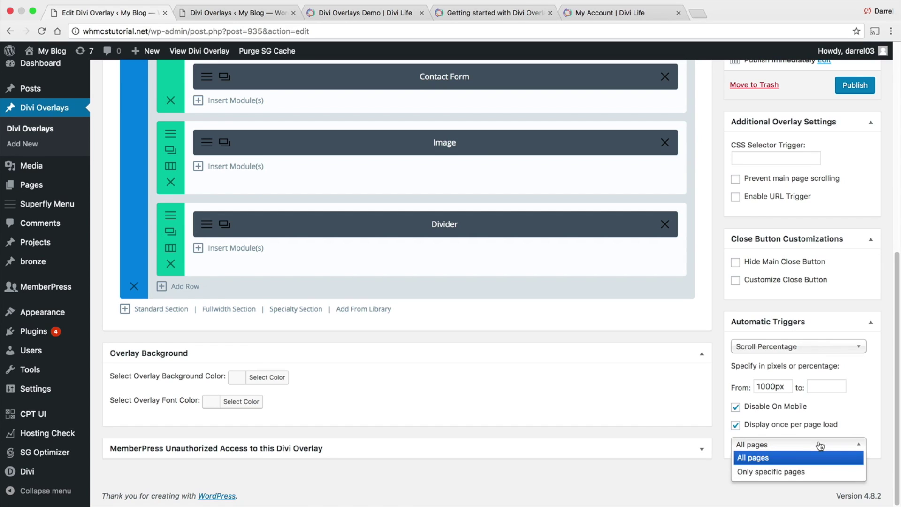
click(759, 471)
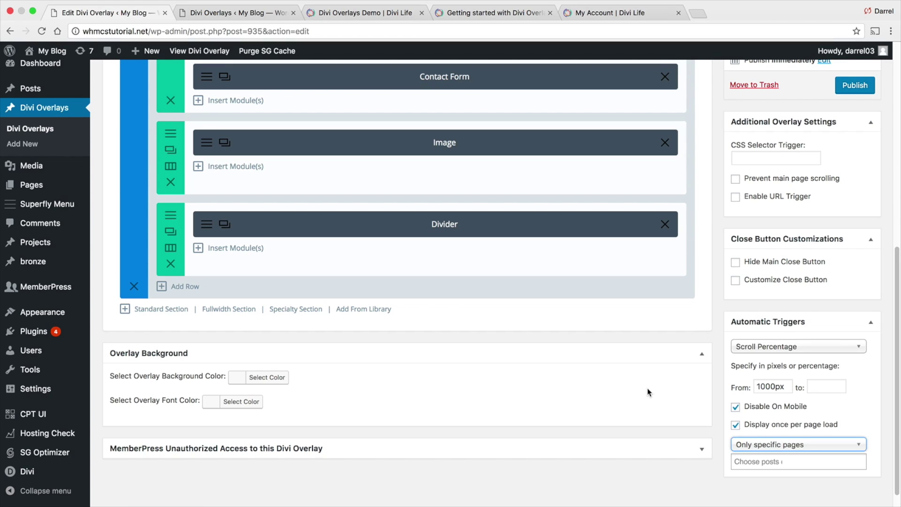
click(773, 461)
click(788, 450)
click(790, 457)
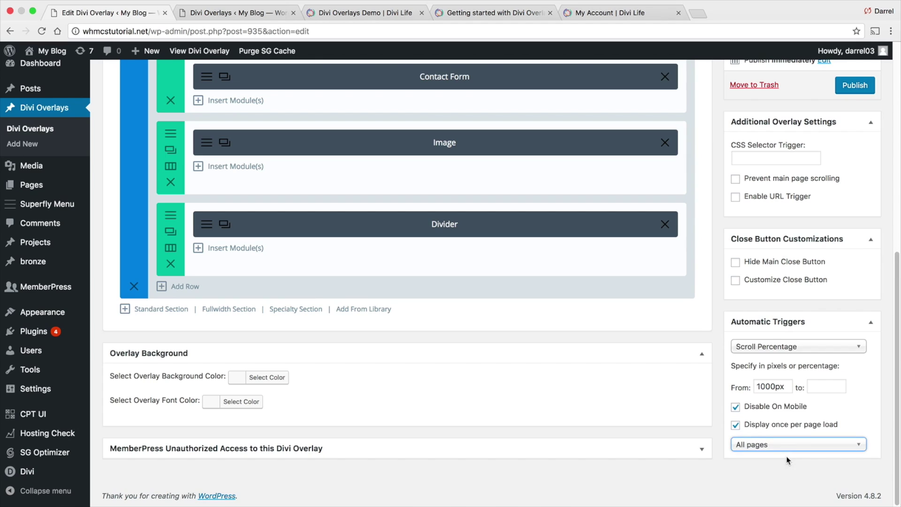
click(850, 88)
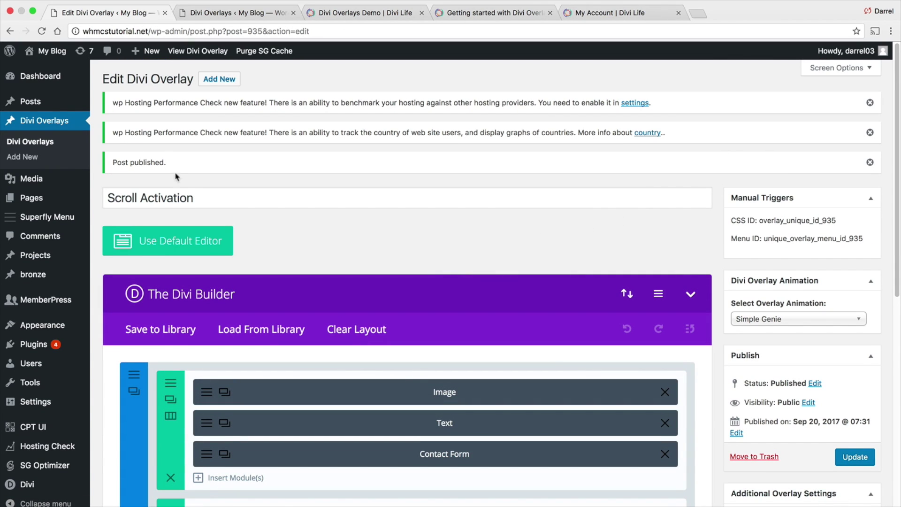
On the live homepage, scroll down until the subscribe popup appears, then close it.
click(54, 71)
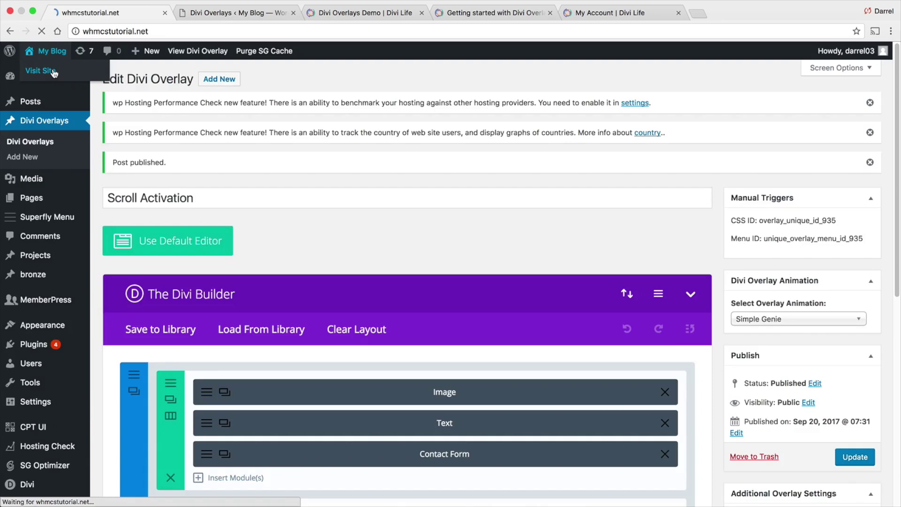
scroll(220, 270, down, 7)
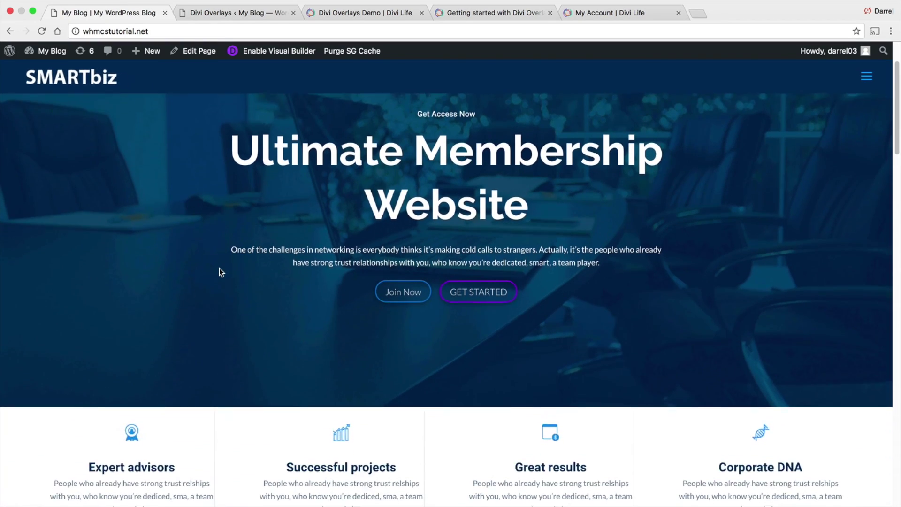
scroll(219, 270, down, 7)
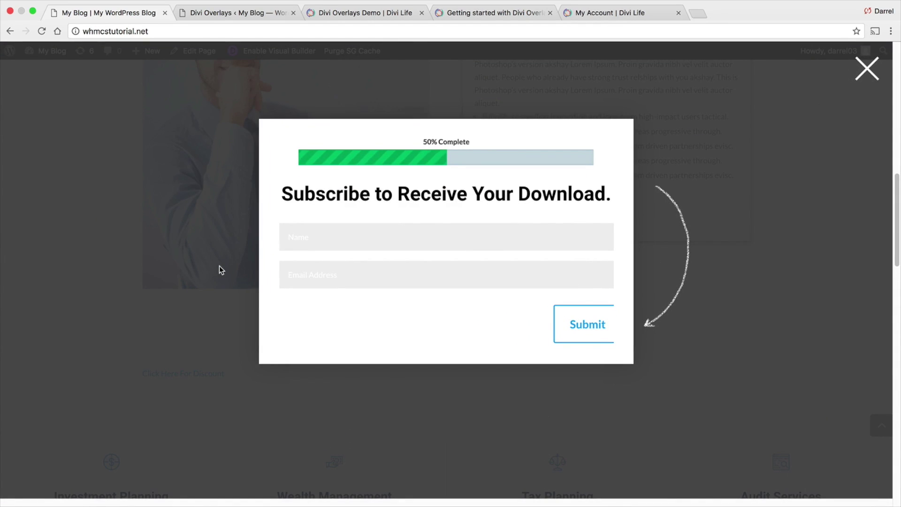
click(867, 69)
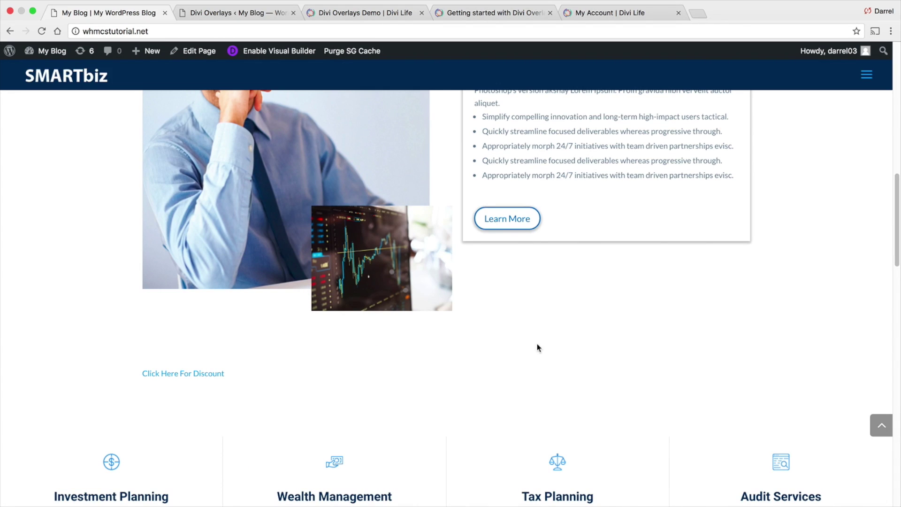
scroll(531, 350, up, 4)
scroll(518, 341, down, 2)
scroll(517, 337, up, 10)
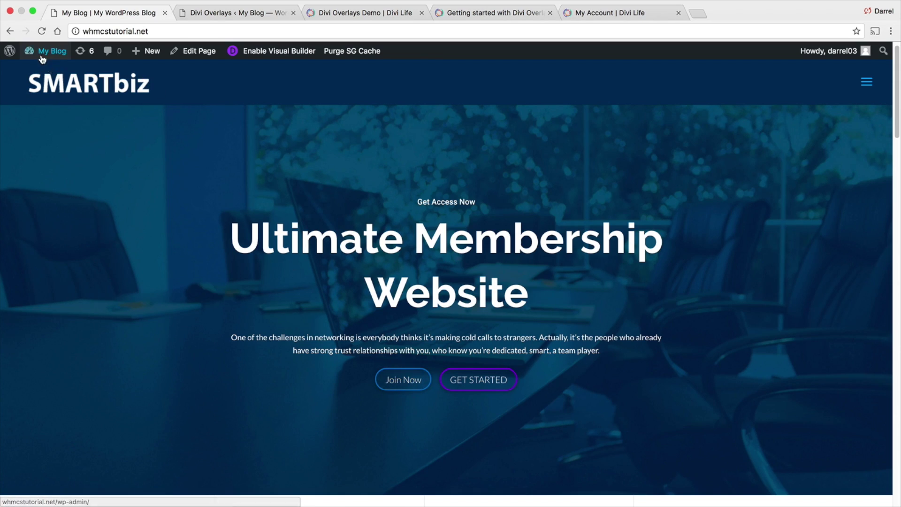
Create a new overlay titled 'Escape Overlay' using the Divi Builder.
mouse_move(45, 52)
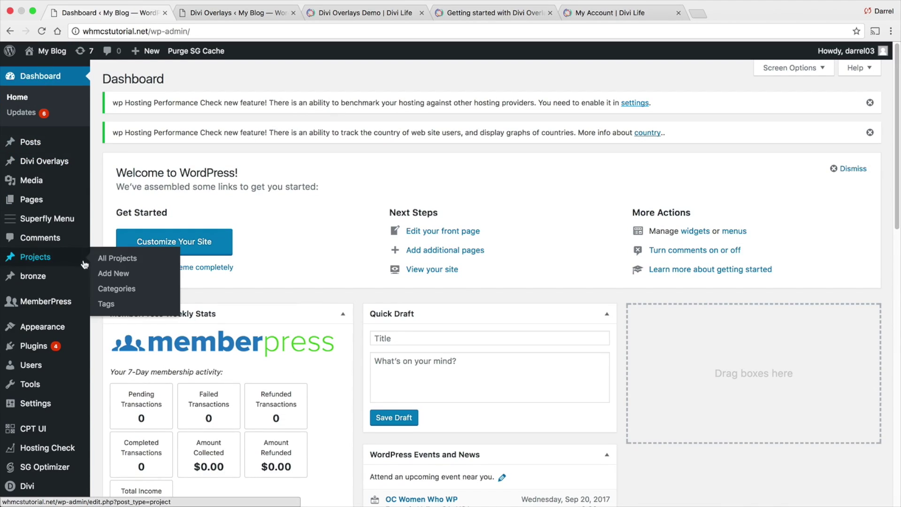
mouse_move(74, 168)
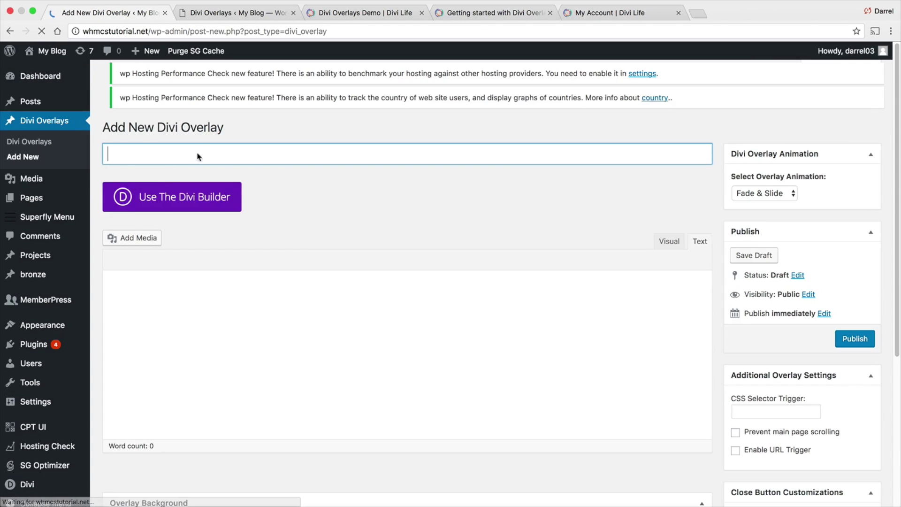
text(E)
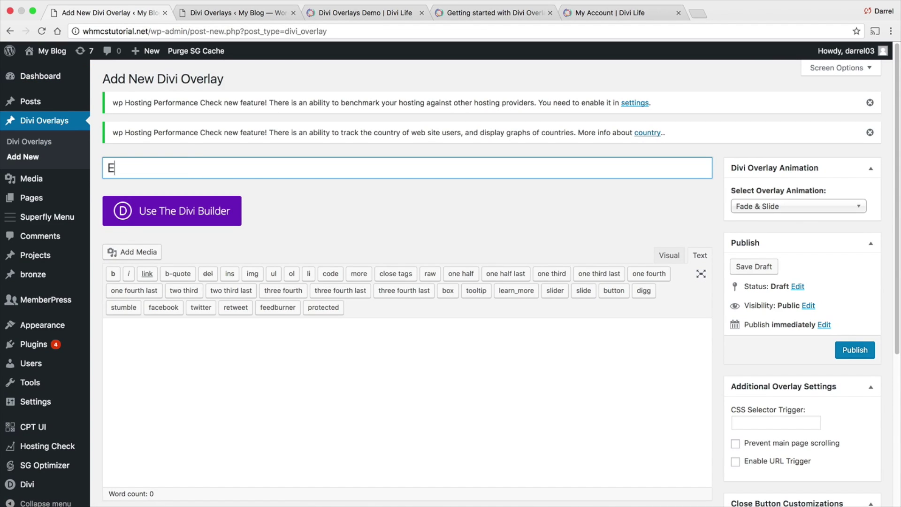
text(scape Overlay)
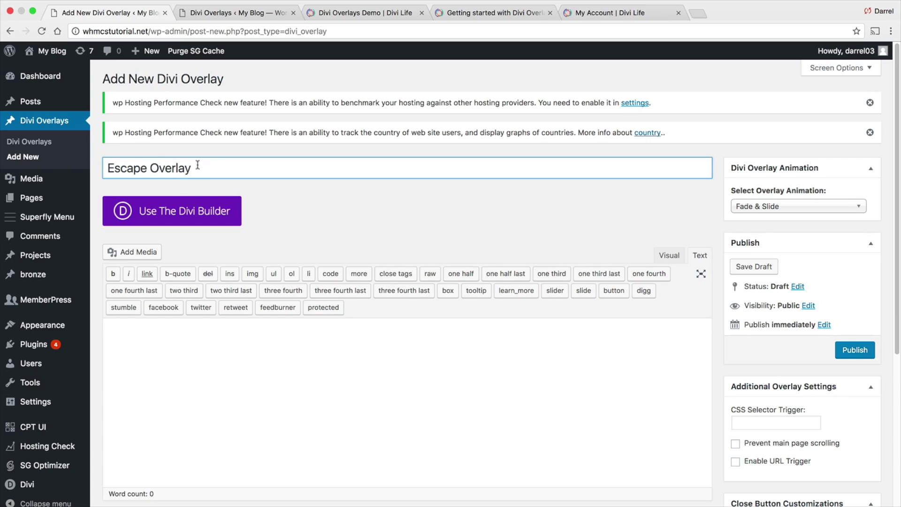
click(176, 210)
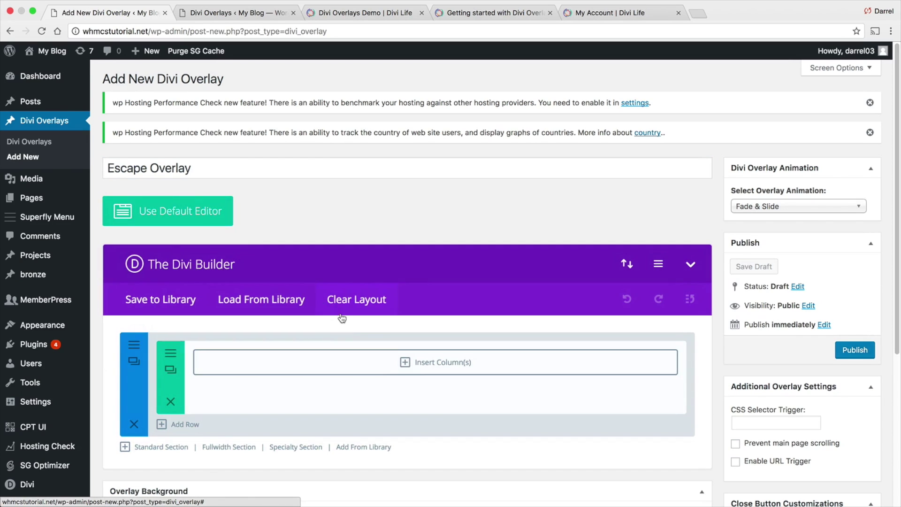
Insert a single full-width column row.
click(379, 362)
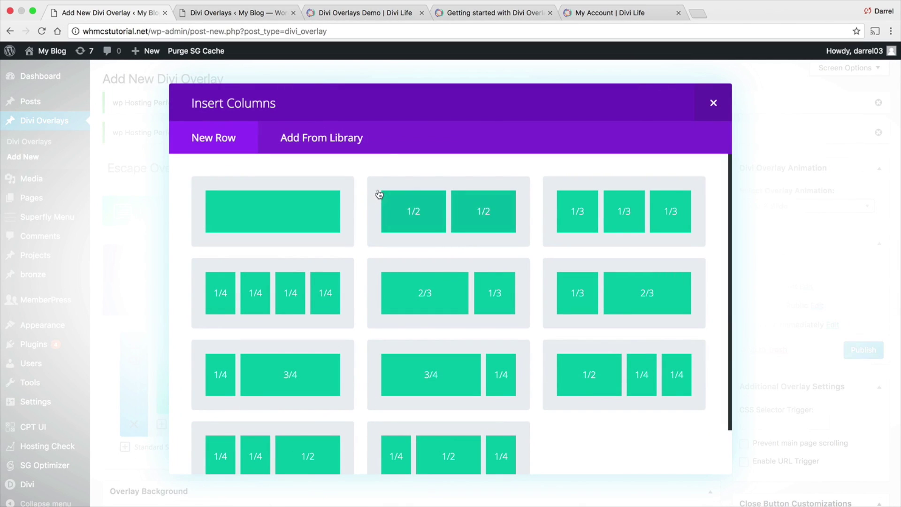
click(319, 138)
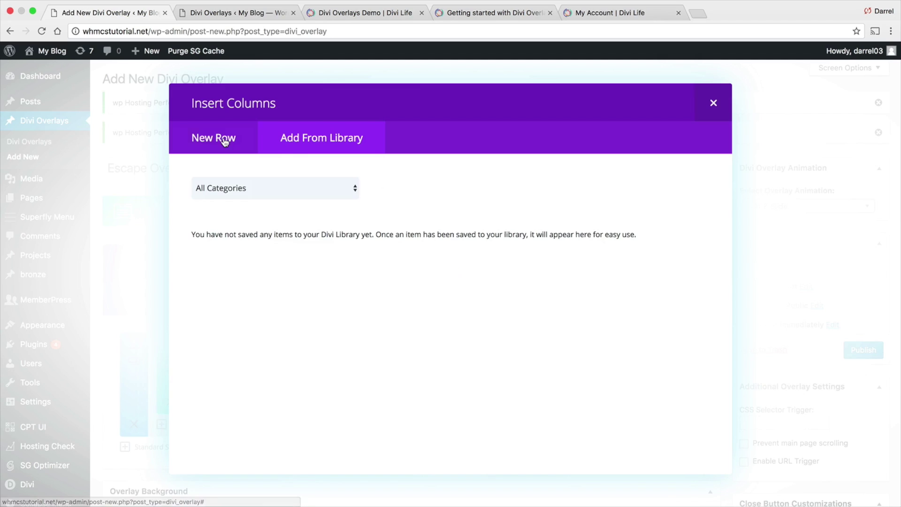
click(220, 139)
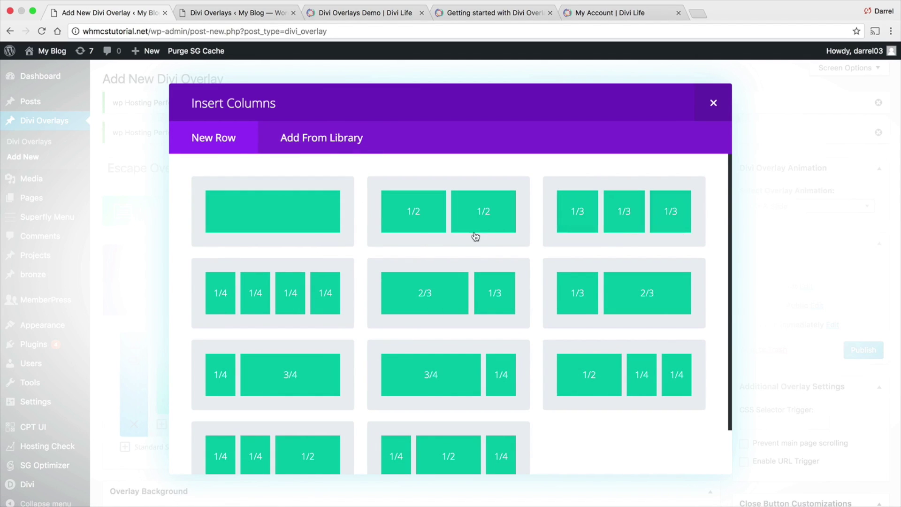
click(333, 230)
Add a Text module to the row.
click(438, 371)
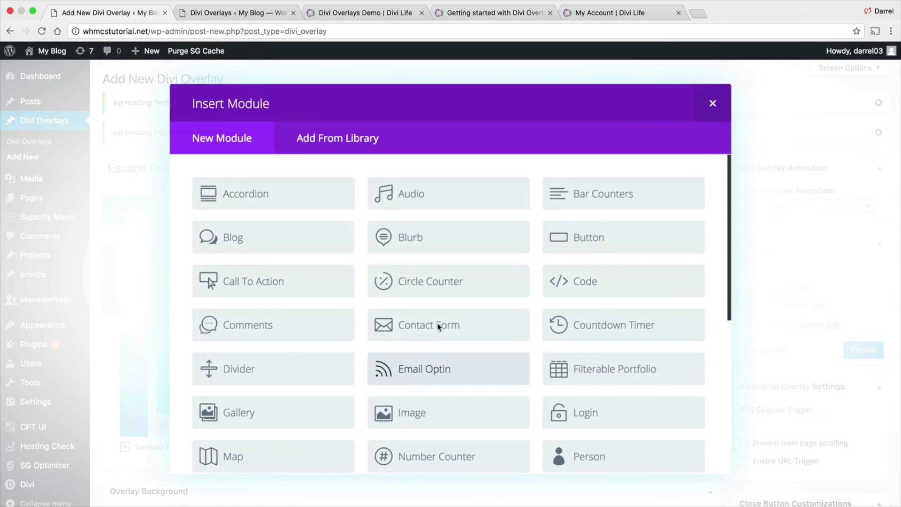
scroll(444, 286, down, 2)
scroll(443, 285, down, 5)
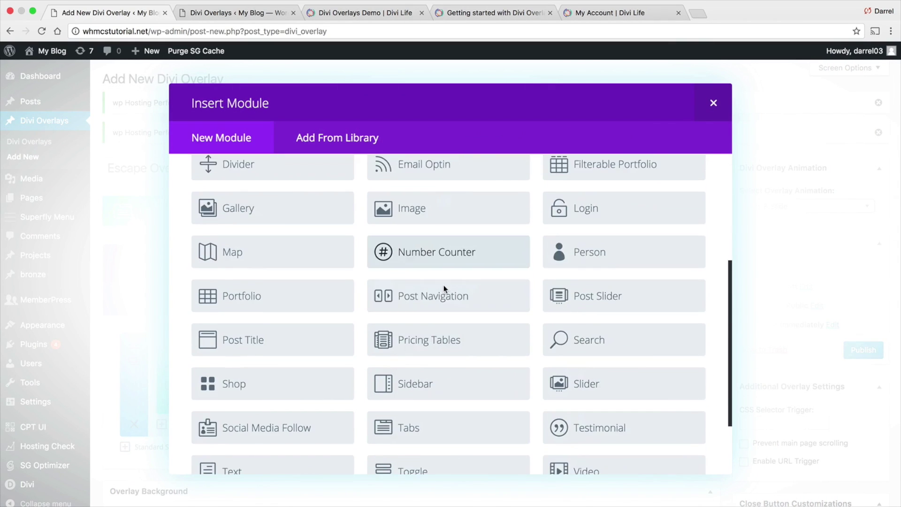
scroll(492, 388, up, 5)
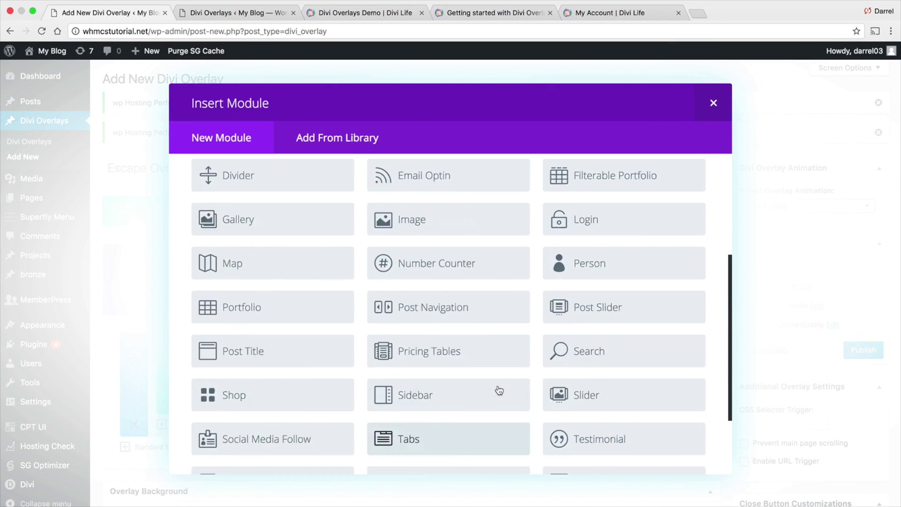
scroll(499, 389, down, 3)
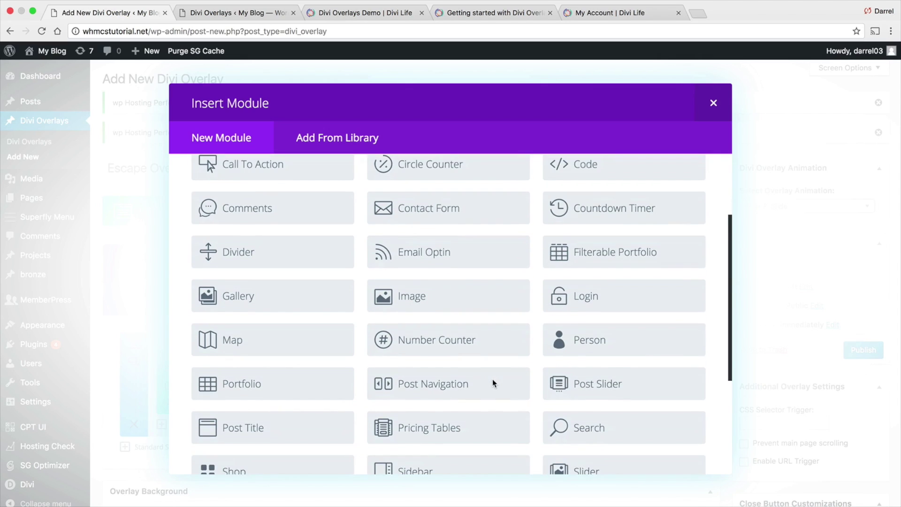
scroll(450, 380, down, 4)
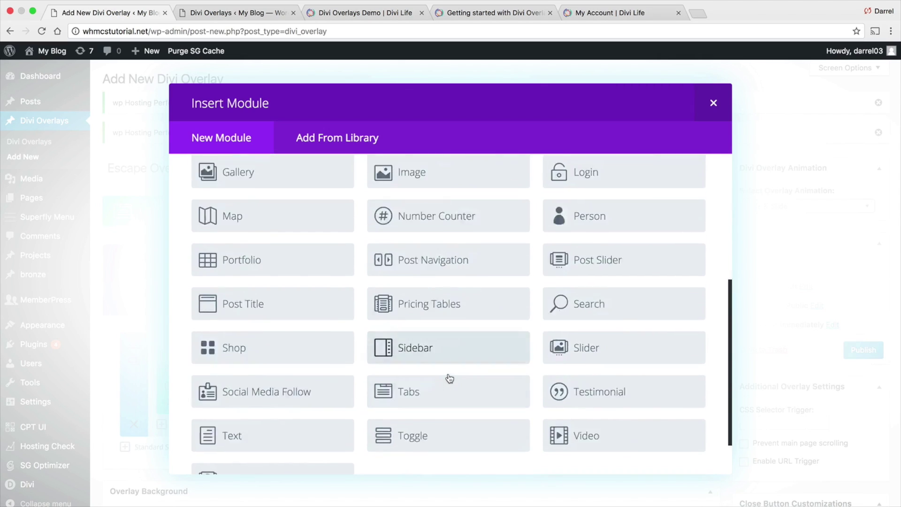
click(280, 377)
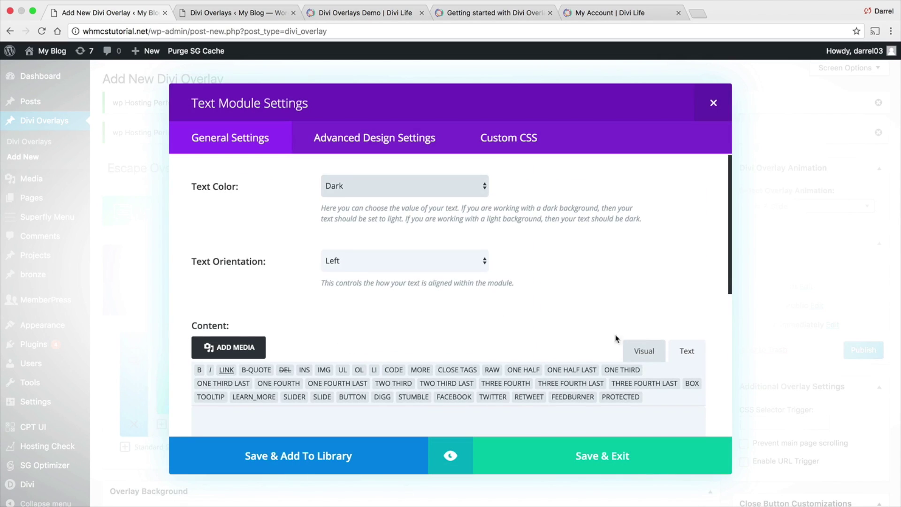
scroll(444, 233, down, 2)
Enter 'Get The Deal' as a centred Heading 1 and save the module.
click(643, 314)
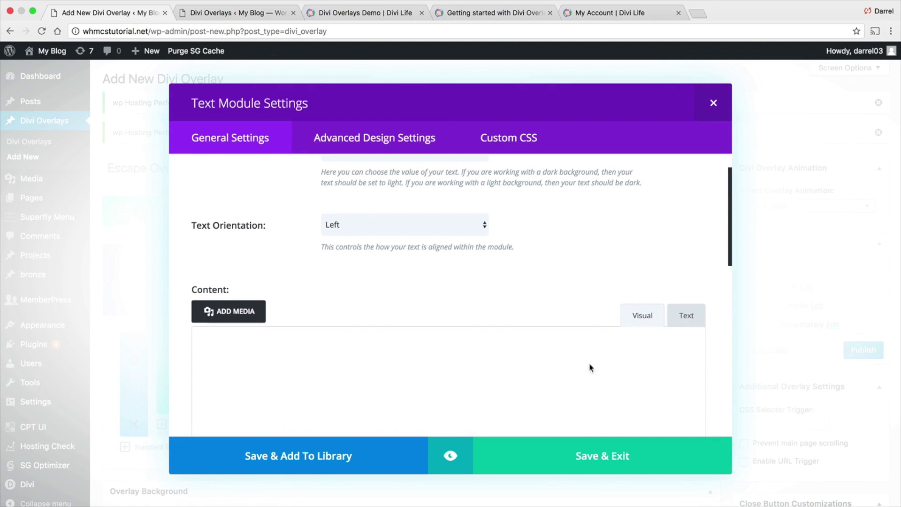
text(Get The Deal)
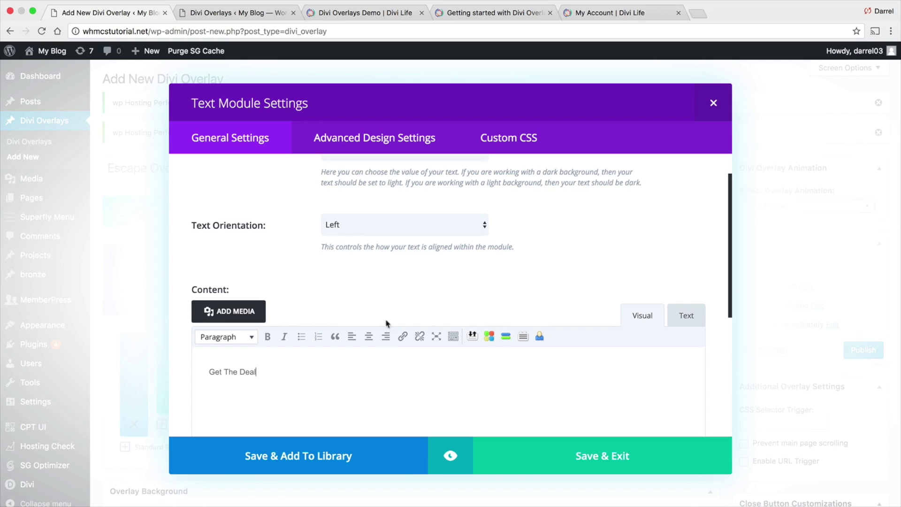
triple_click(228, 371)
click(225, 336)
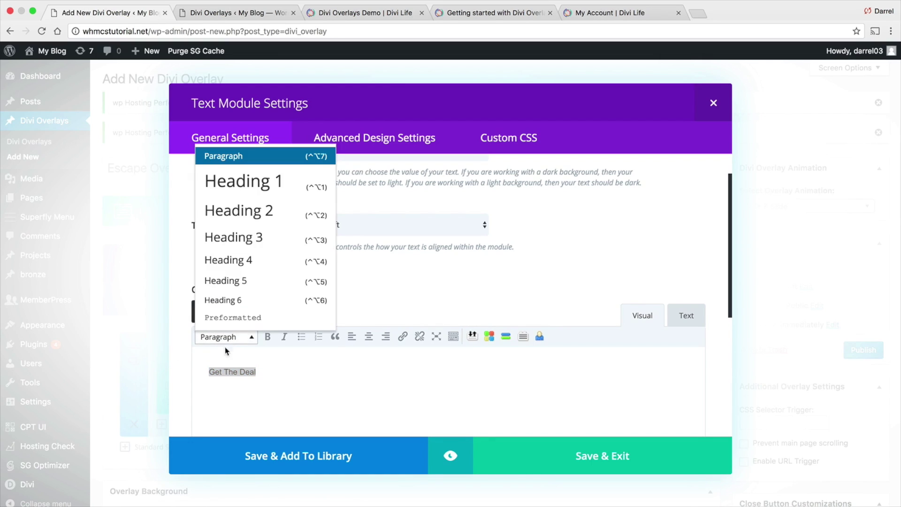
click(244, 181)
click(369, 337)
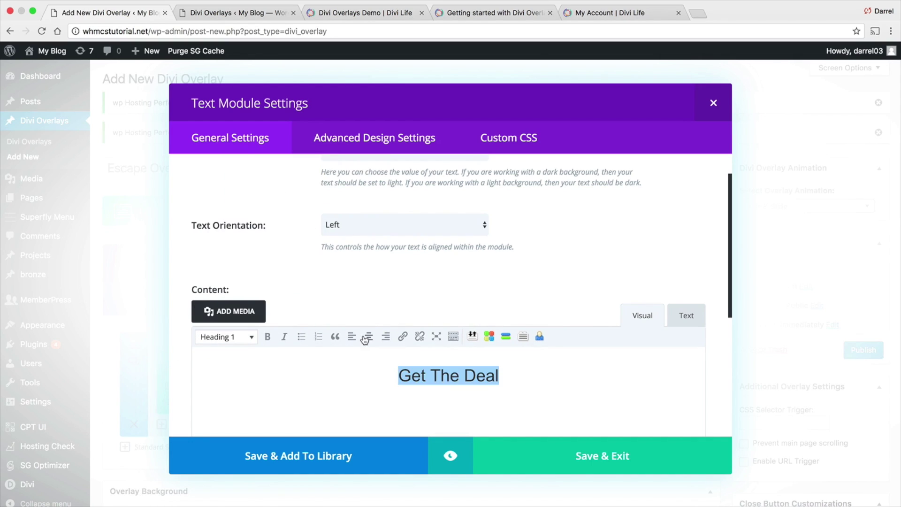
click(588, 460)
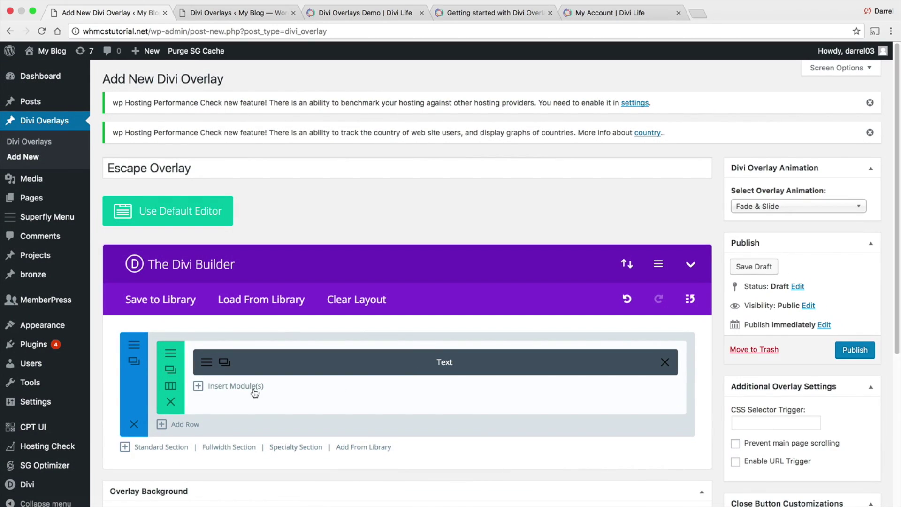
Add an Image module showing the businessman photo from the Media Library and save it.
click(235, 386)
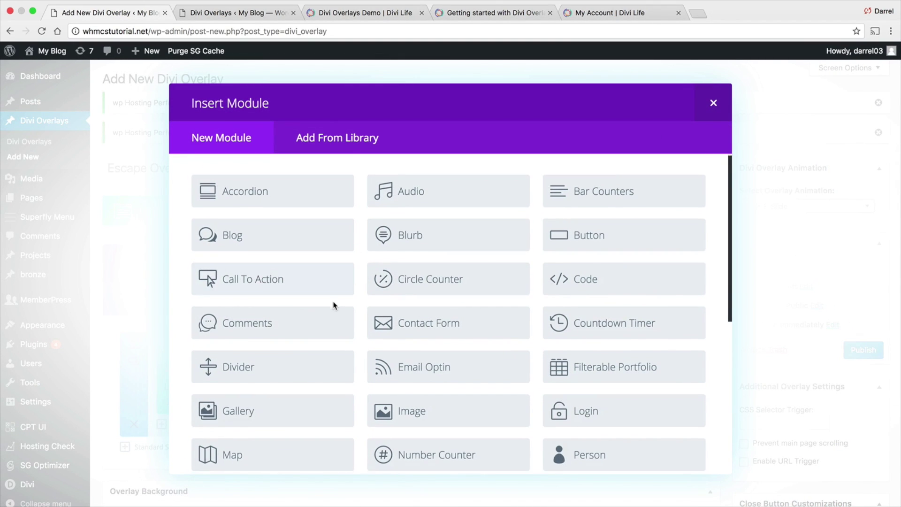
scroll(334, 304, down, 2)
scroll(335, 300, down, 2)
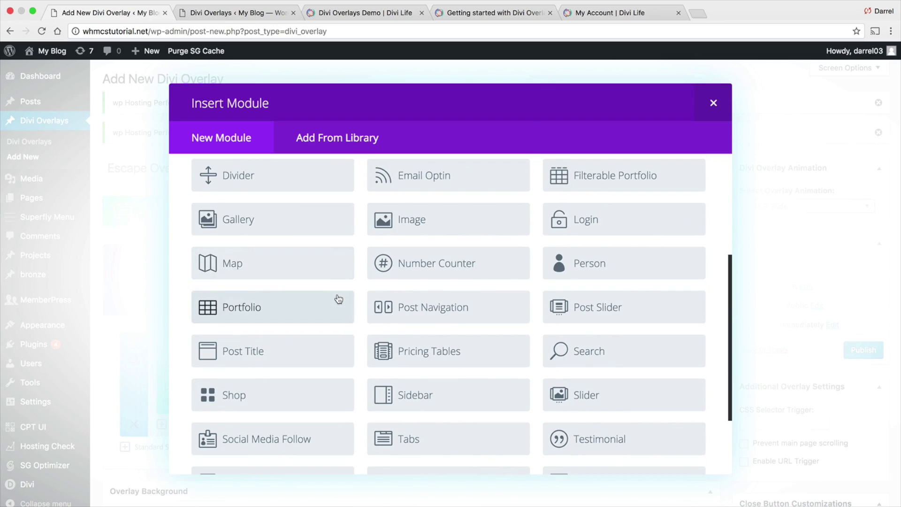
scroll(336, 300, up, 4)
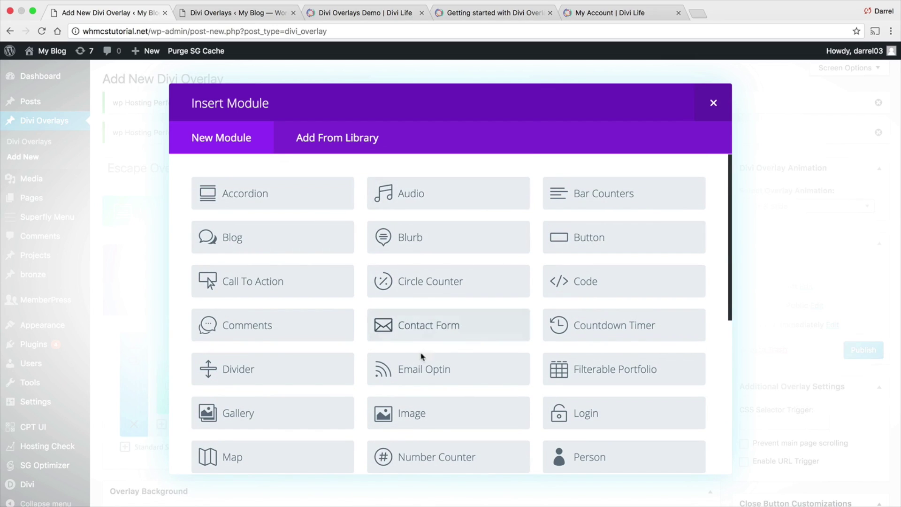
click(409, 404)
click(613, 186)
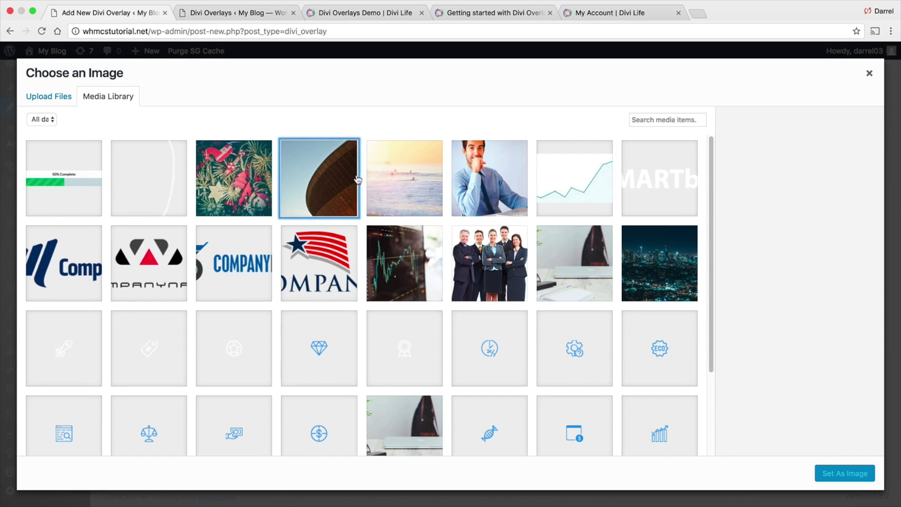
click(404, 178)
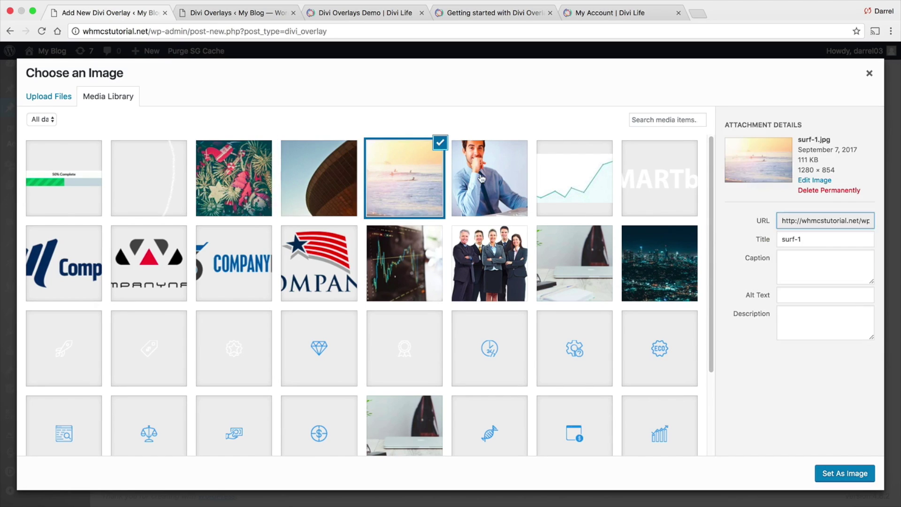
click(490, 179)
click(865, 473)
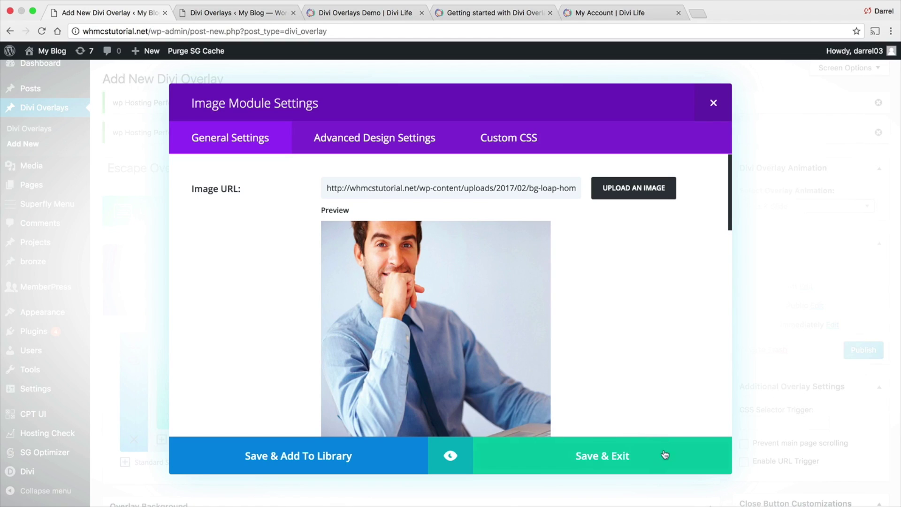
click(636, 440)
scroll(309, 366, down, 3)
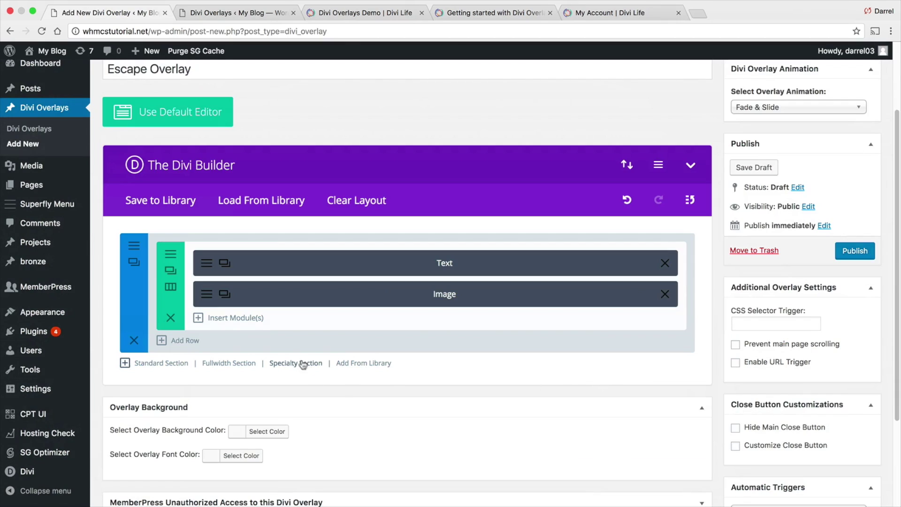
Add a Button module with centre alignment.
click(249, 317)
click(589, 237)
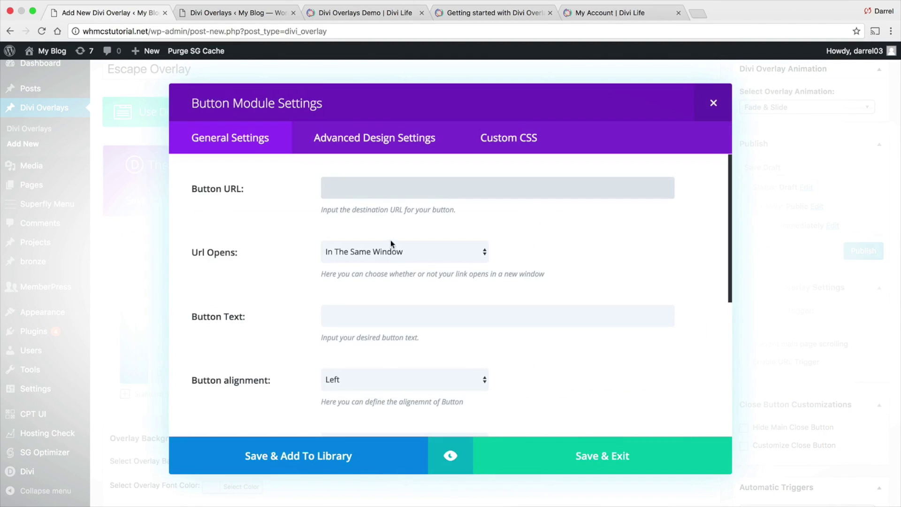
click(392, 381)
click(392, 390)
Set the button text to 'Buy Now' and its URL to '#', then save.
click(392, 188)
text(Buy Now)
click(327, 316)
text(#)
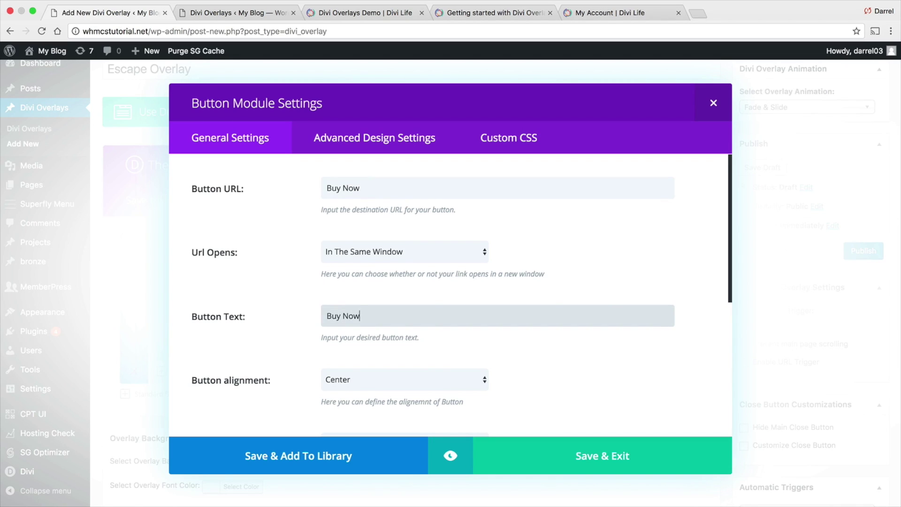
drag(396, 186, 256, 197)
text(#open)
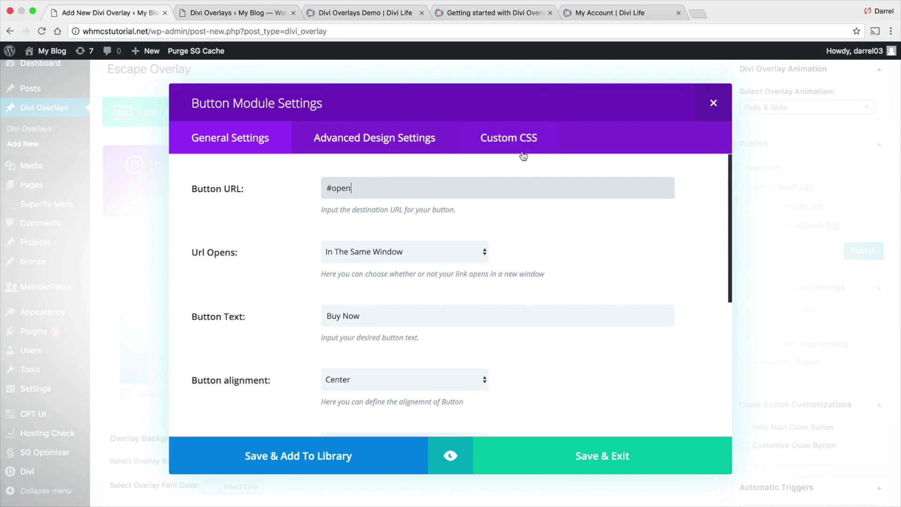
double_click(429, 193)
key(BackSpace)
key(BackSpace)
click(593, 458)
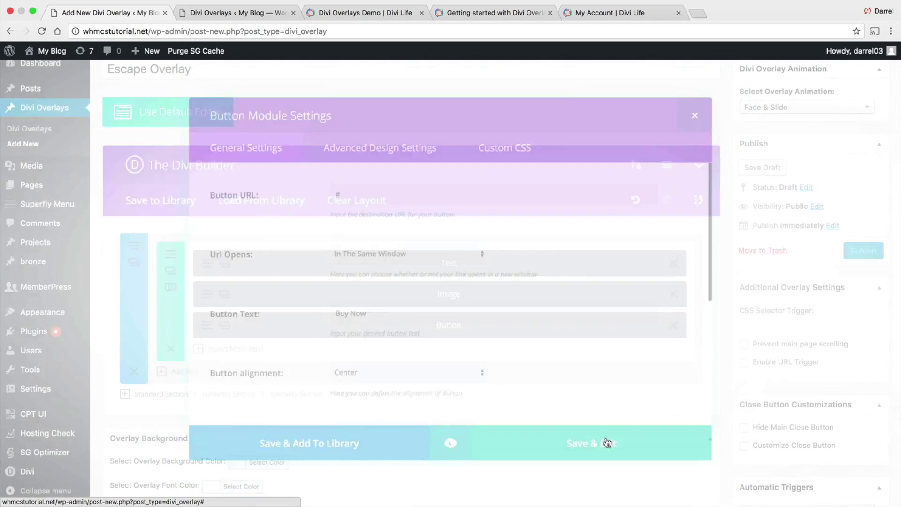
Set the overlay background colour to purple.
scroll(735, 366, down, 1)
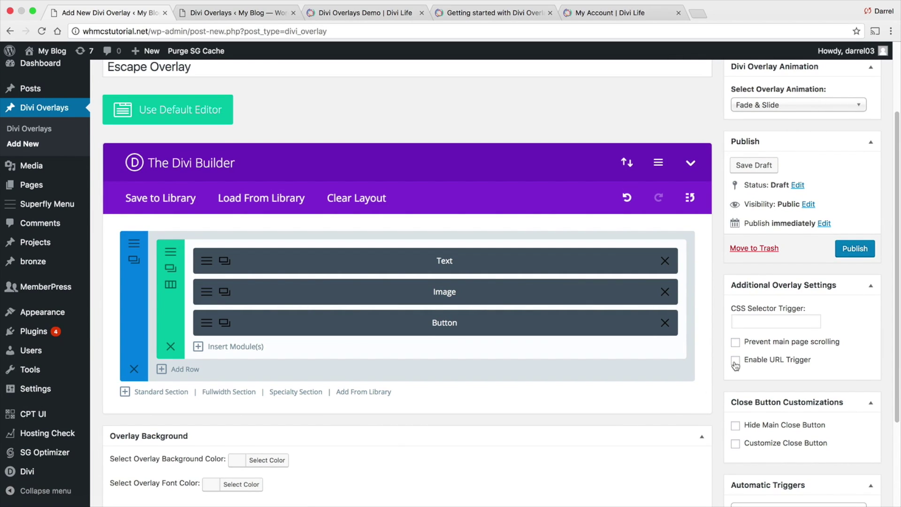
scroll(732, 365, down, 3)
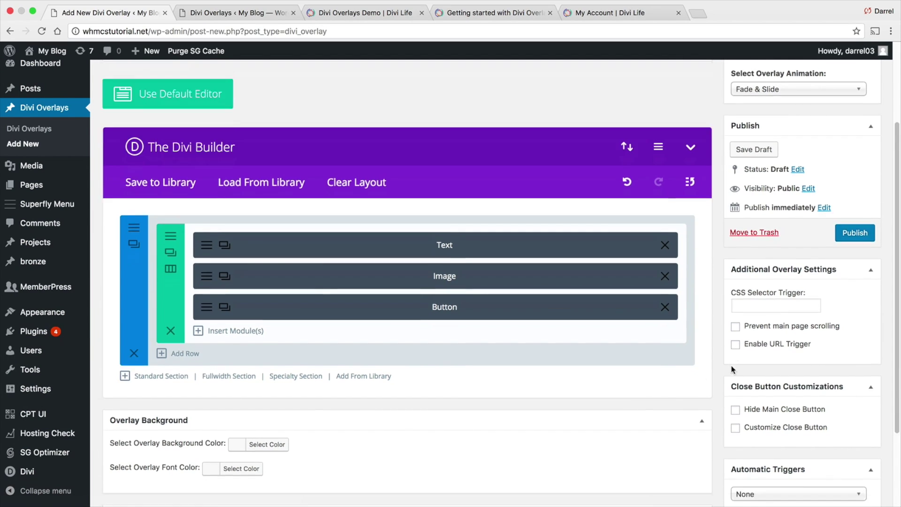
click(263, 398)
scroll(327, 392, down, 2)
click(318, 430)
click(331, 430)
Set the overlay's automatic trigger to Exit Intent and review which pages it applies to.
click(793, 350)
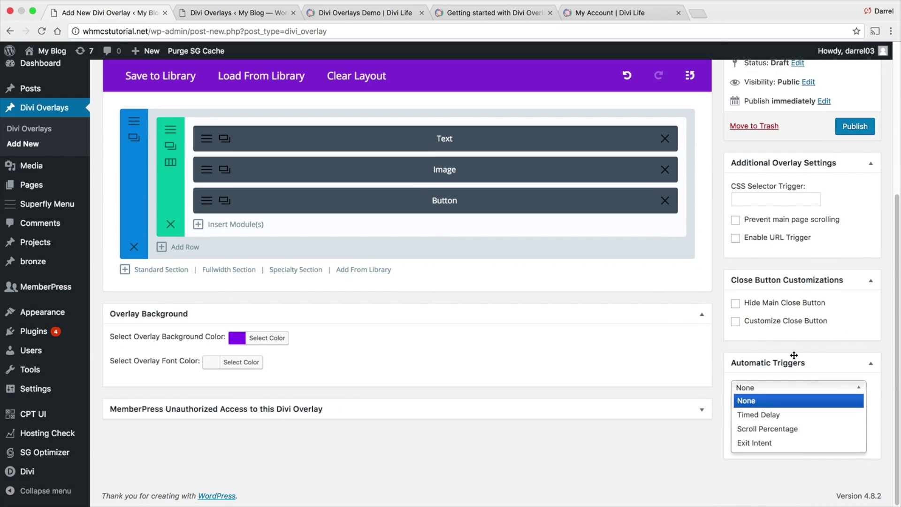
click(793, 442)
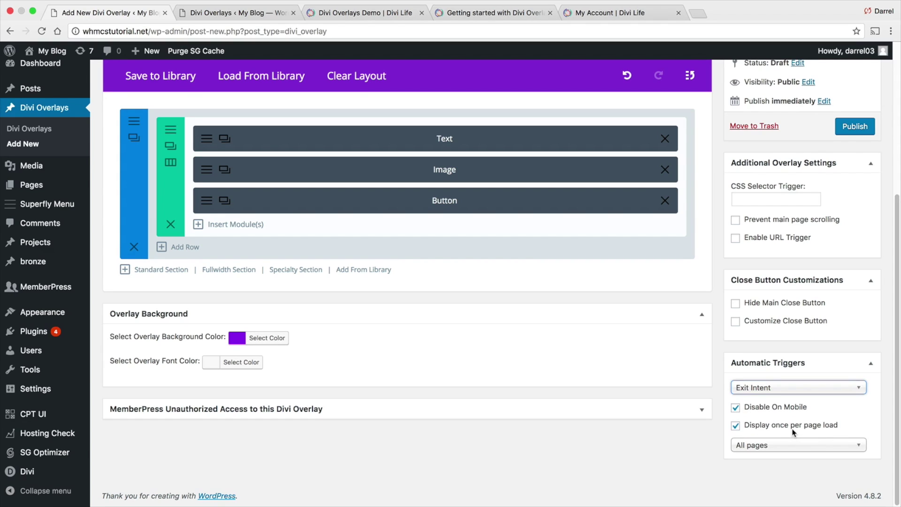
click(792, 444)
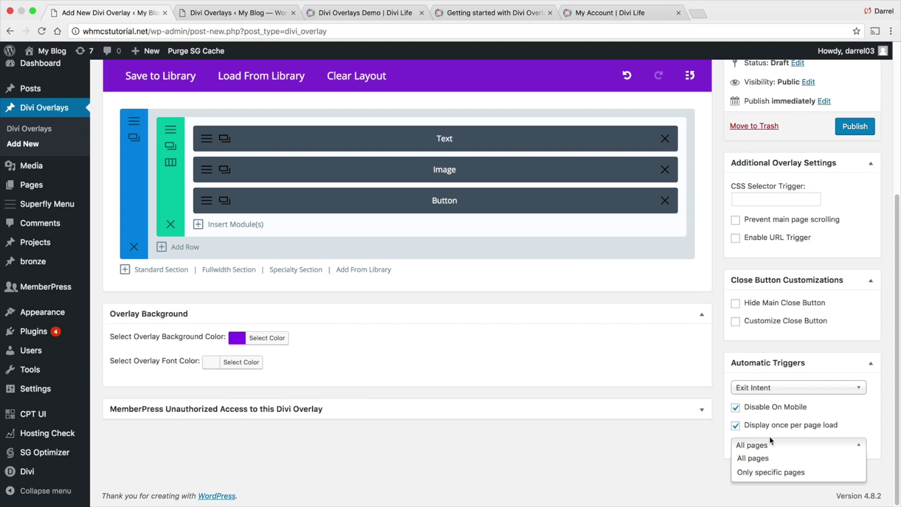
Choose the Genie animation for the overlay and publish it.
scroll(765, 327, up, 5)
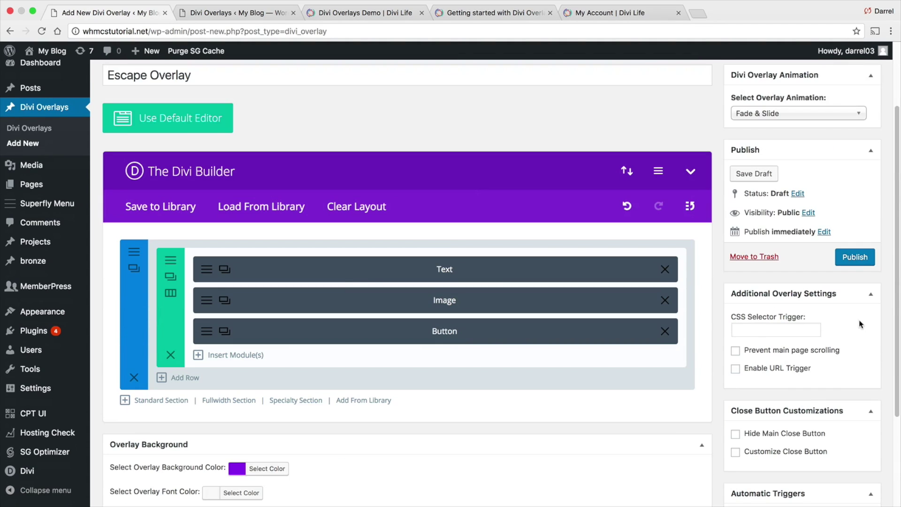
click(831, 115)
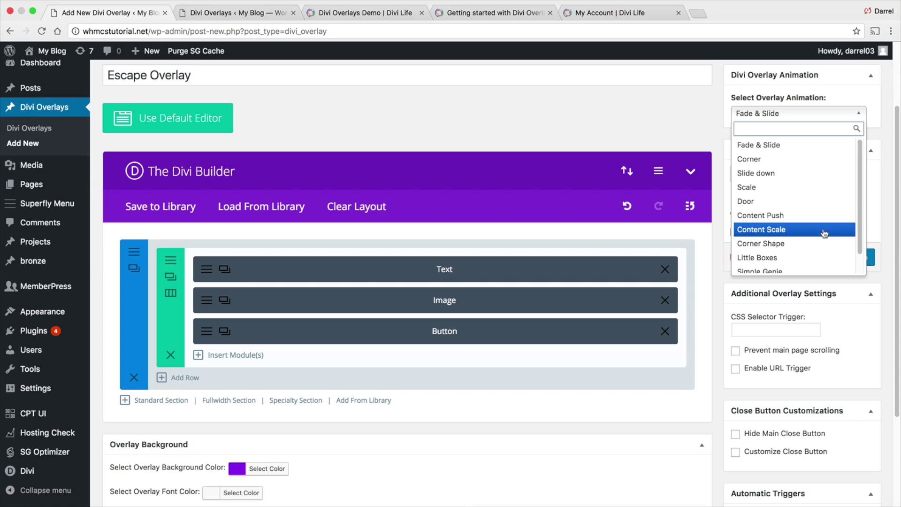
scroll(824, 233, down, 1)
click(799, 265)
click(849, 261)
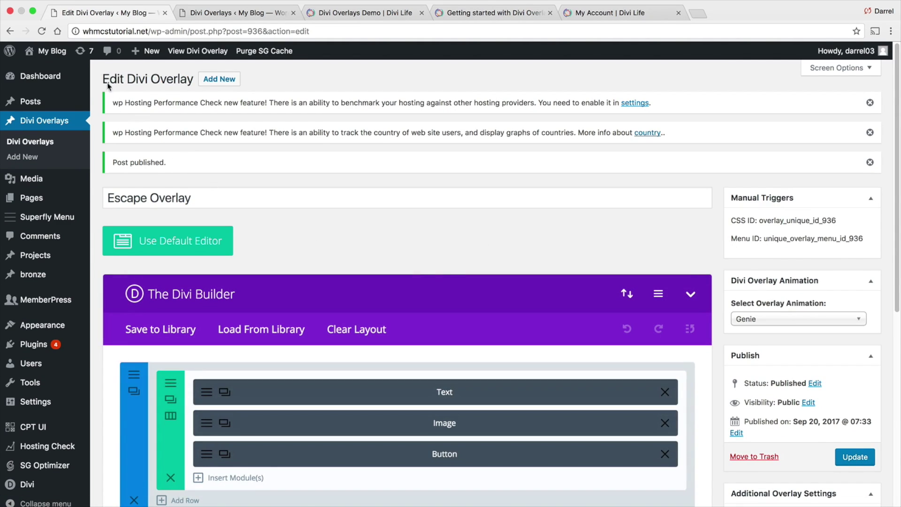
Visit the live site, trigger the purple Get The Deal exit-intent overlay, and close it.
mouse_move(47, 52)
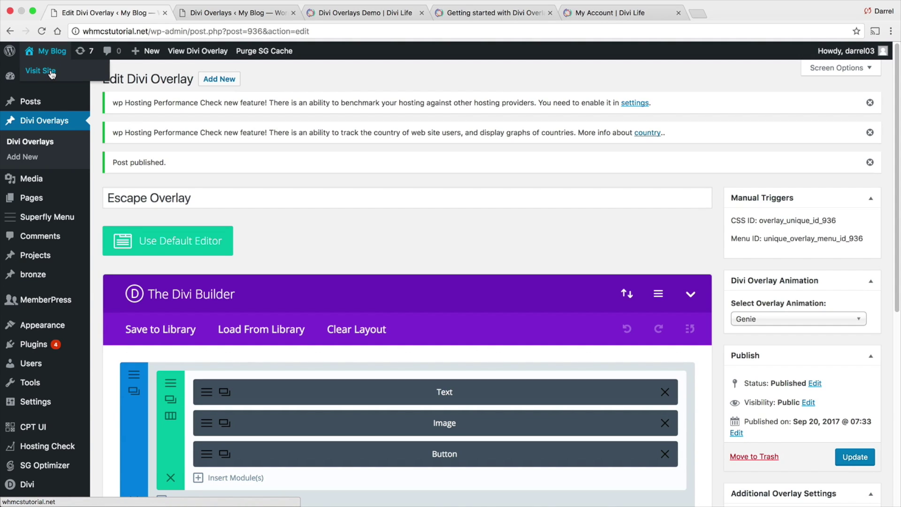
click(51, 71)
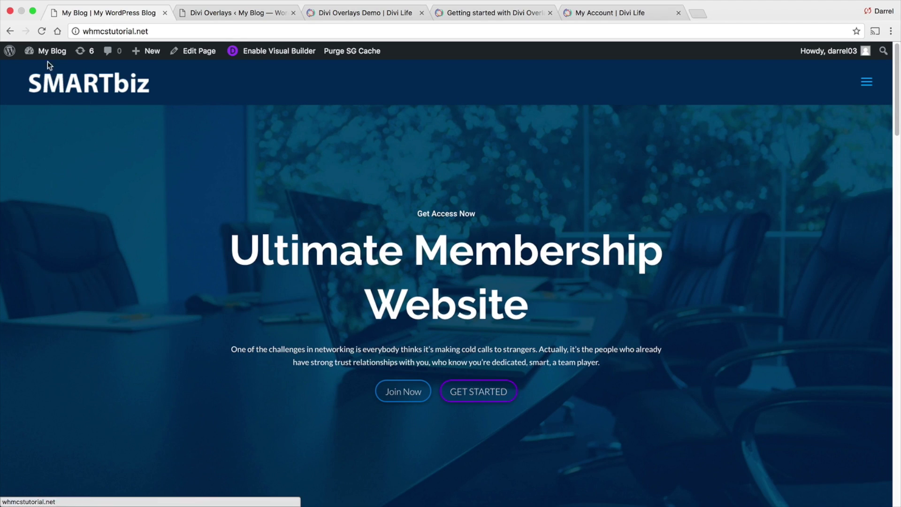
mouse_move(10, 32)
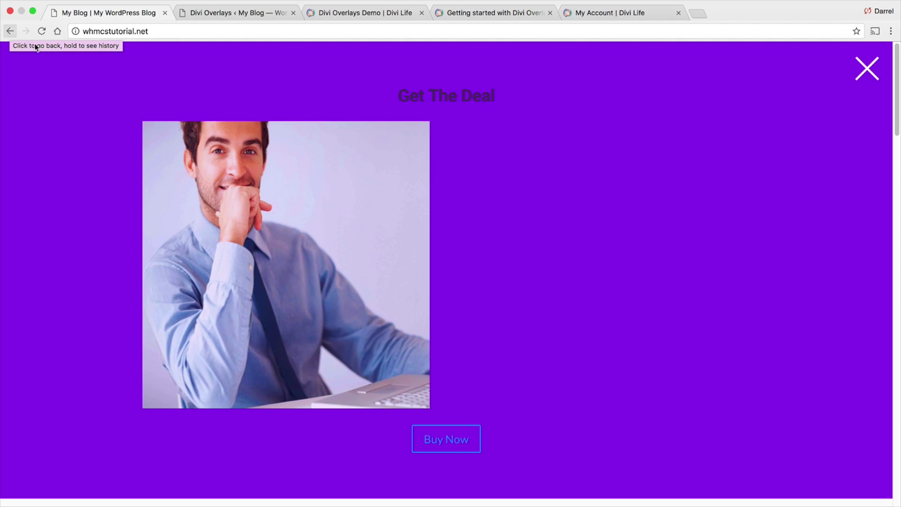
click(867, 69)
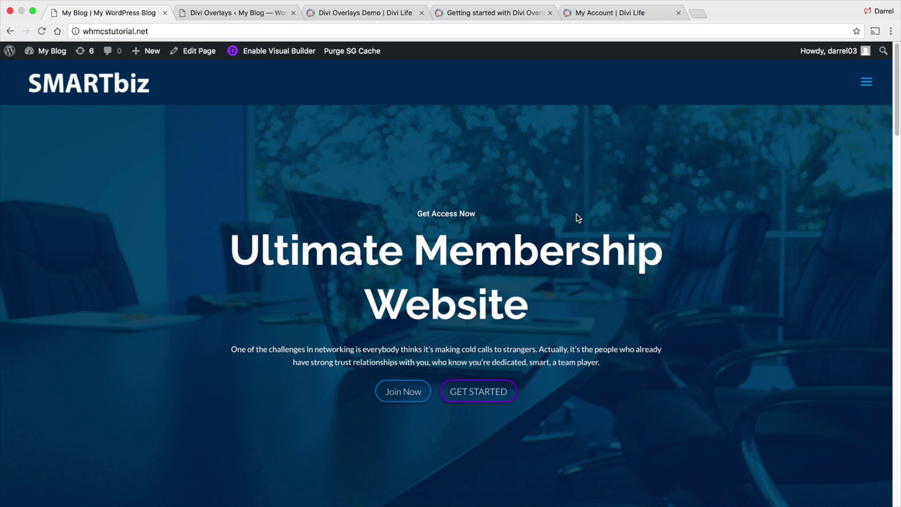
Go from the Divi Life My Account page through Home to the Divi Store.
click(601, 13)
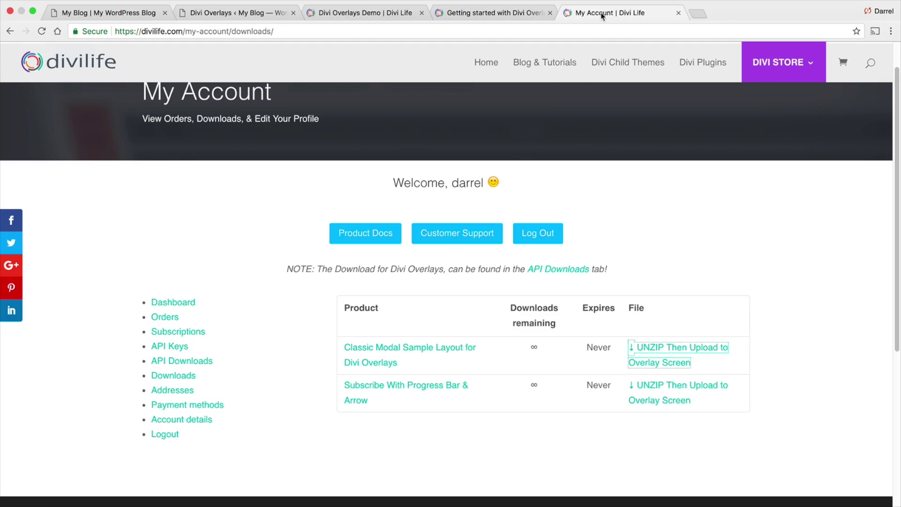
click(488, 67)
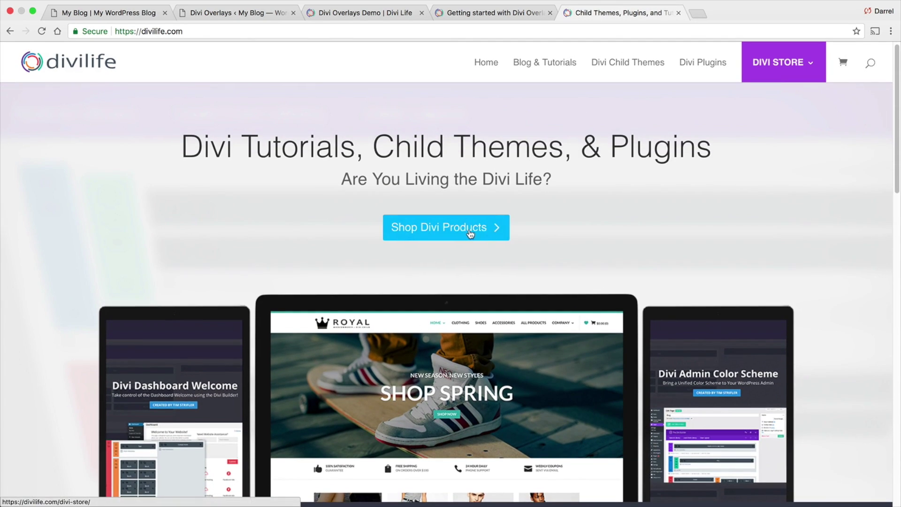
click(472, 228)
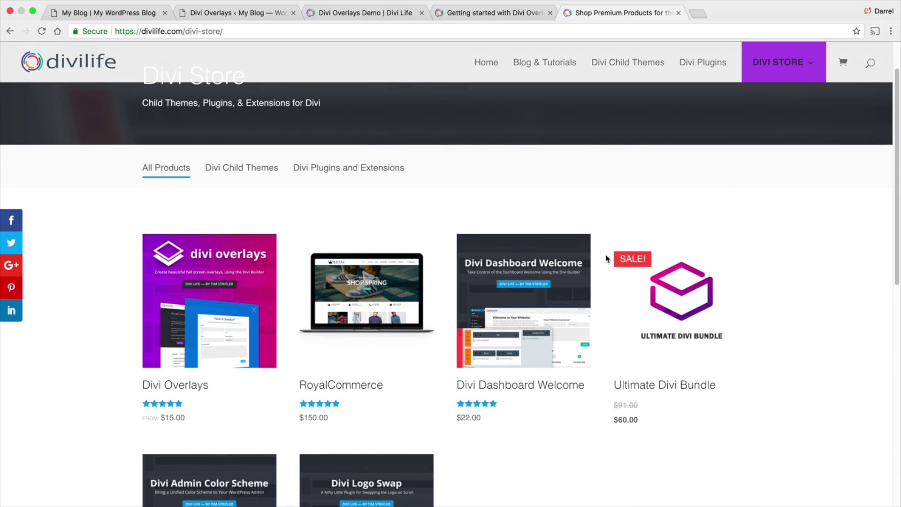
Browse the Divi Store product listing, including Divi Overlays and RoyalCommerce, then return to the store tab.
scroll(213, 298, down, 3)
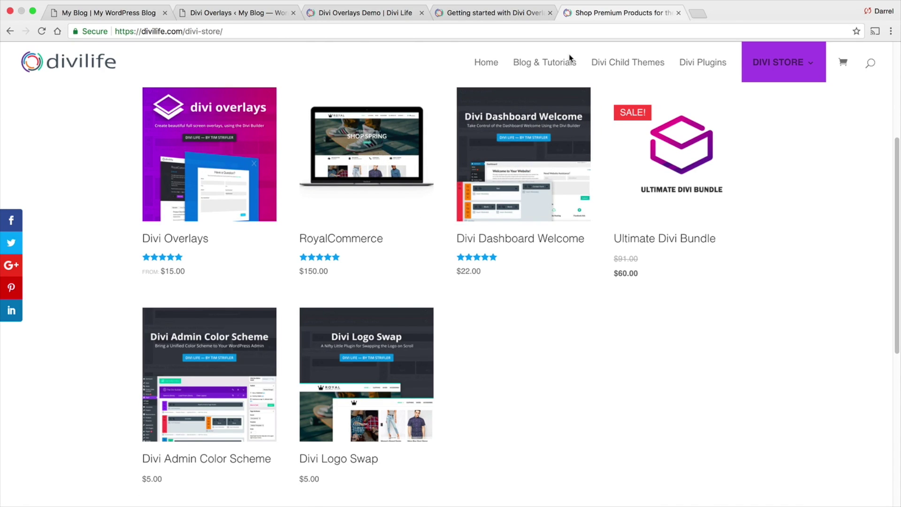
scroll(569, 192, down, 1)
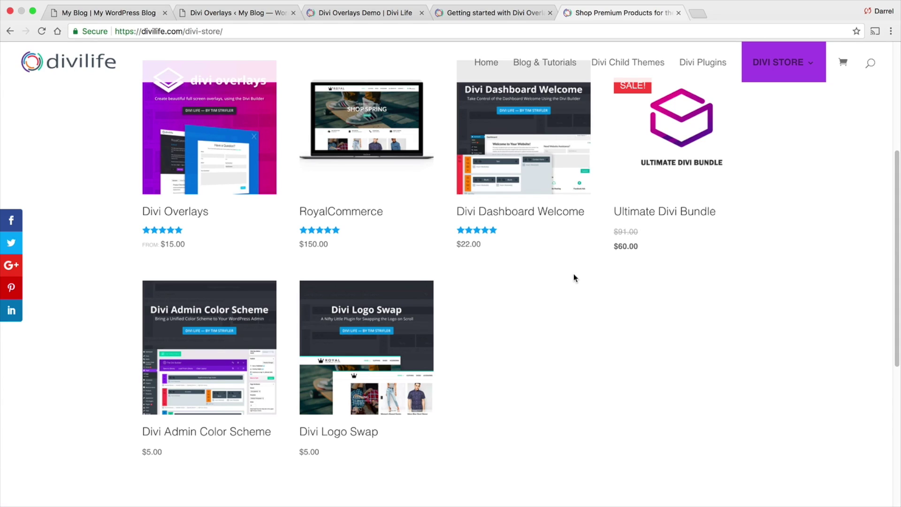
scroll(573, 277, down, 4)
scroll(573, 278, down, 5)
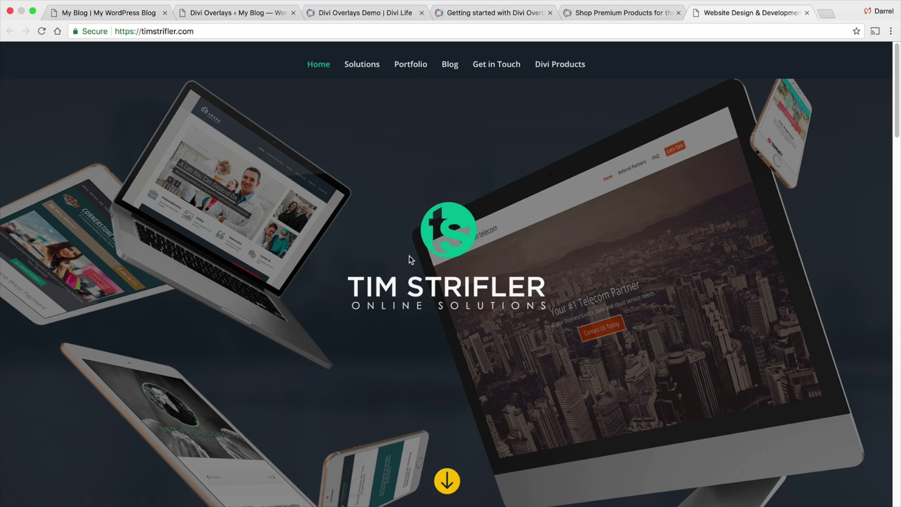
scroll(410, 257, down, 10)
scroll(410, 248, down, 15)
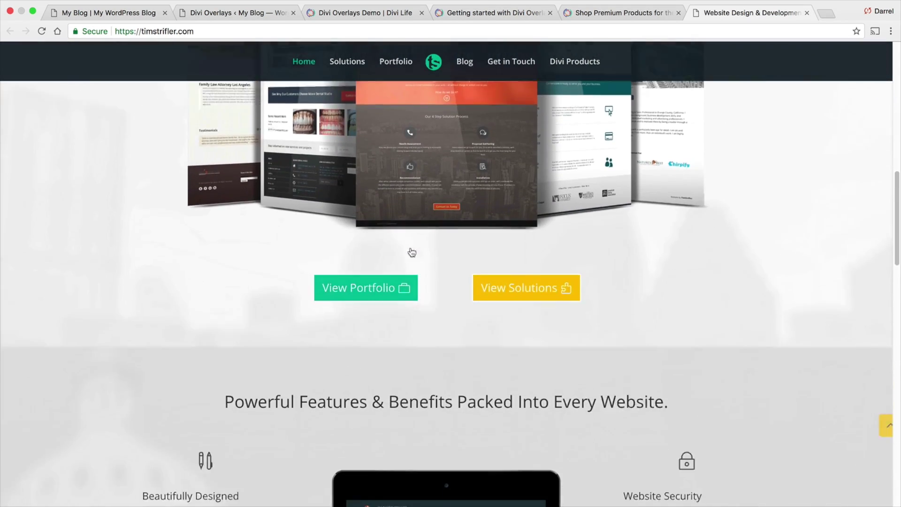
scroll(411, 243, up, 20)
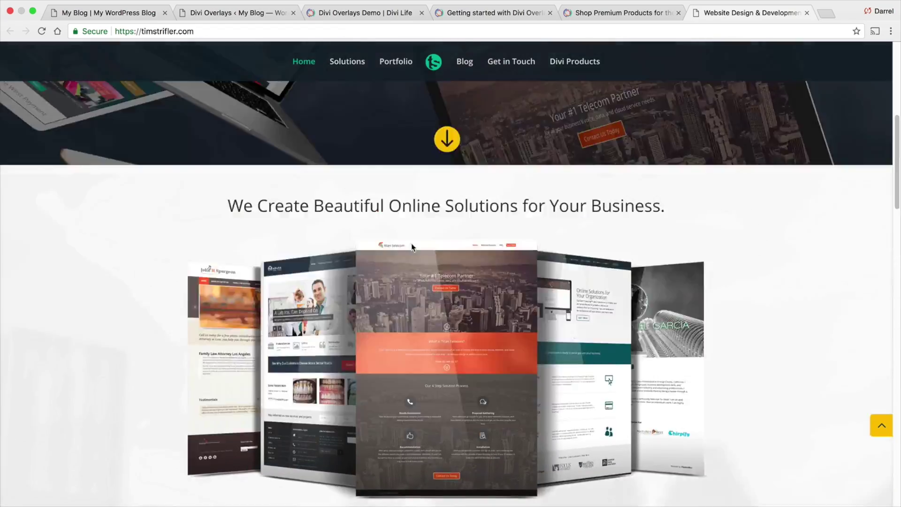
click(627, 16)
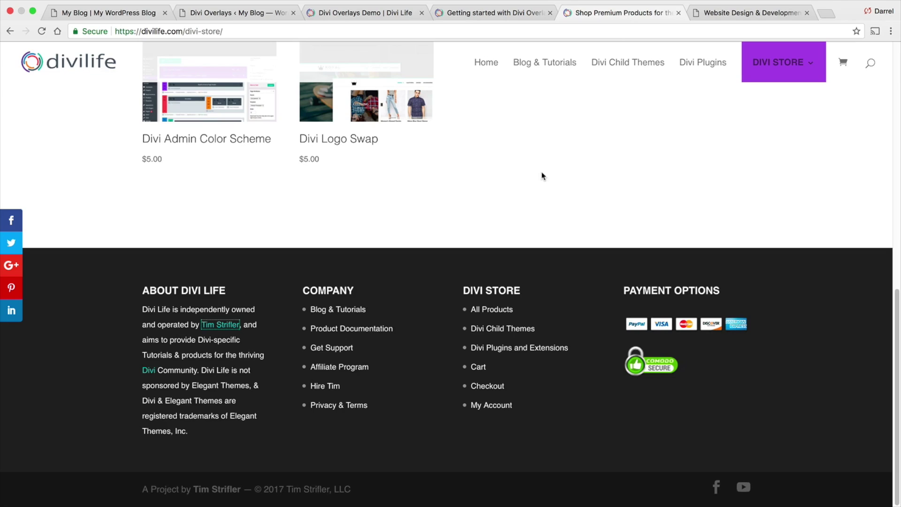
scroll(541, 175, up, 10)
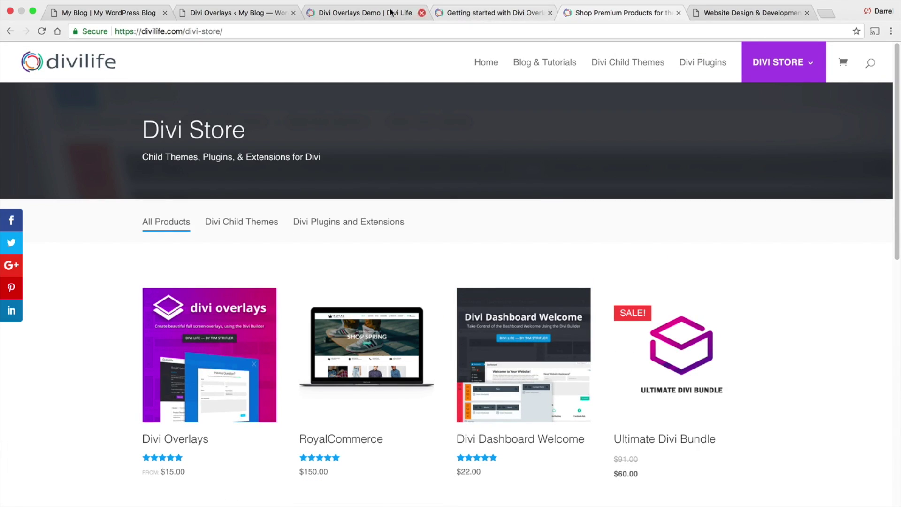
Return to the 'My Blog | My WordPress Blog' tab showing the SMARTbiz homepage.
click(106, 13)
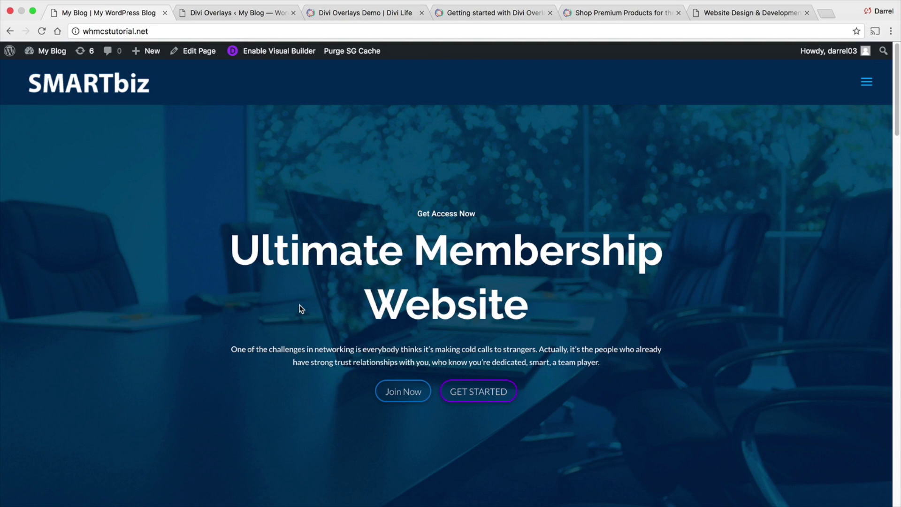